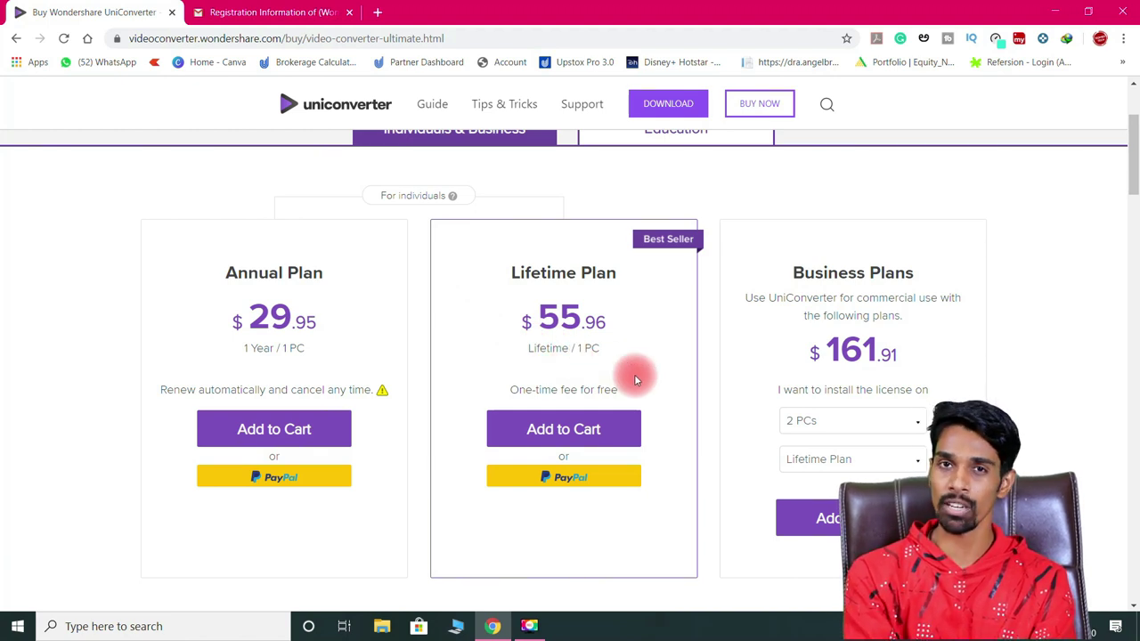
Look over the Education pricing for UniConverter and return to the Individuals & Business plans.
{"action": "left_click", "coordinate": [580, 432]}
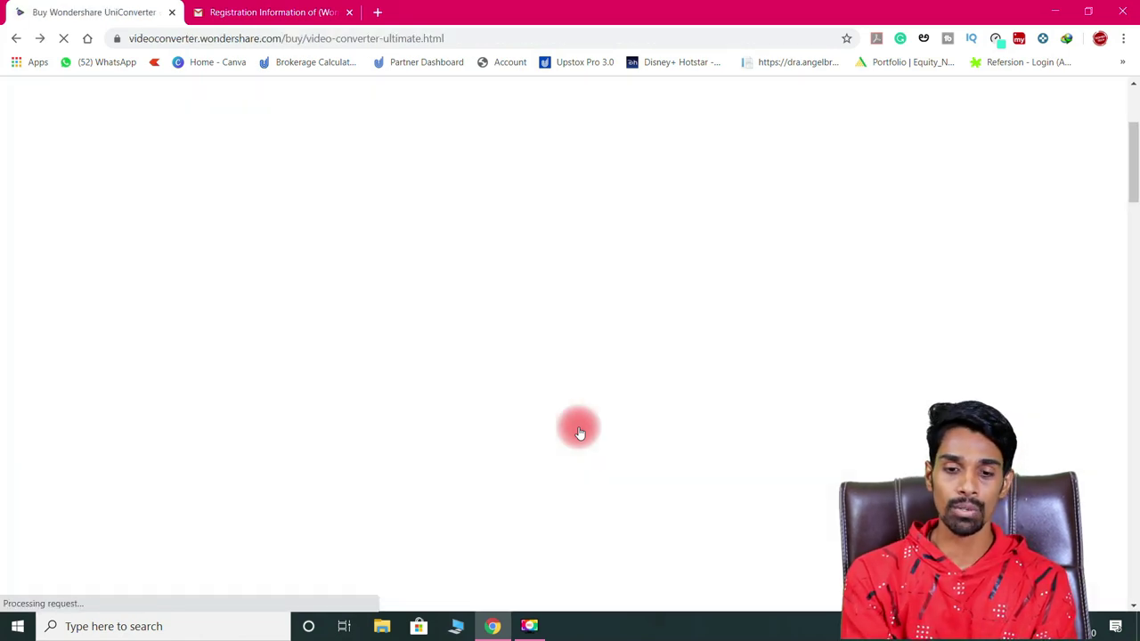
{"action": "scroll", "coordinate": [626, 363], "scroll_direction": "up", "scroll_amount": 3}
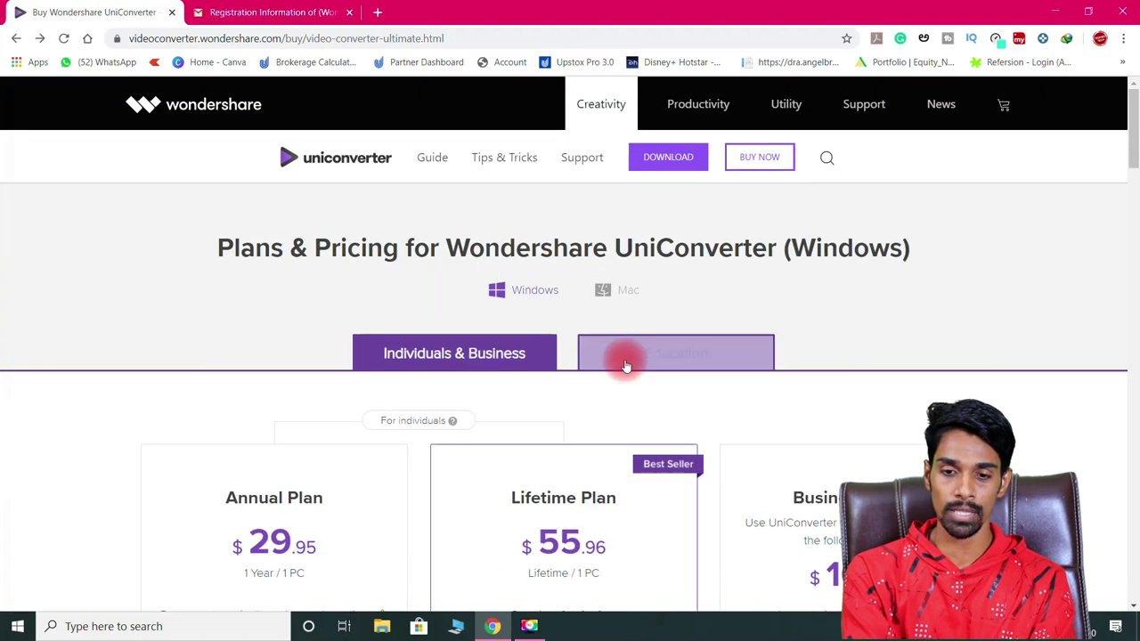
{"action": "left_click", "coordinate": [677, 355]}
{"action": "scroll", "coordinate": [674, 351], "scroll_direction": "down", "scroll_amount": 2}
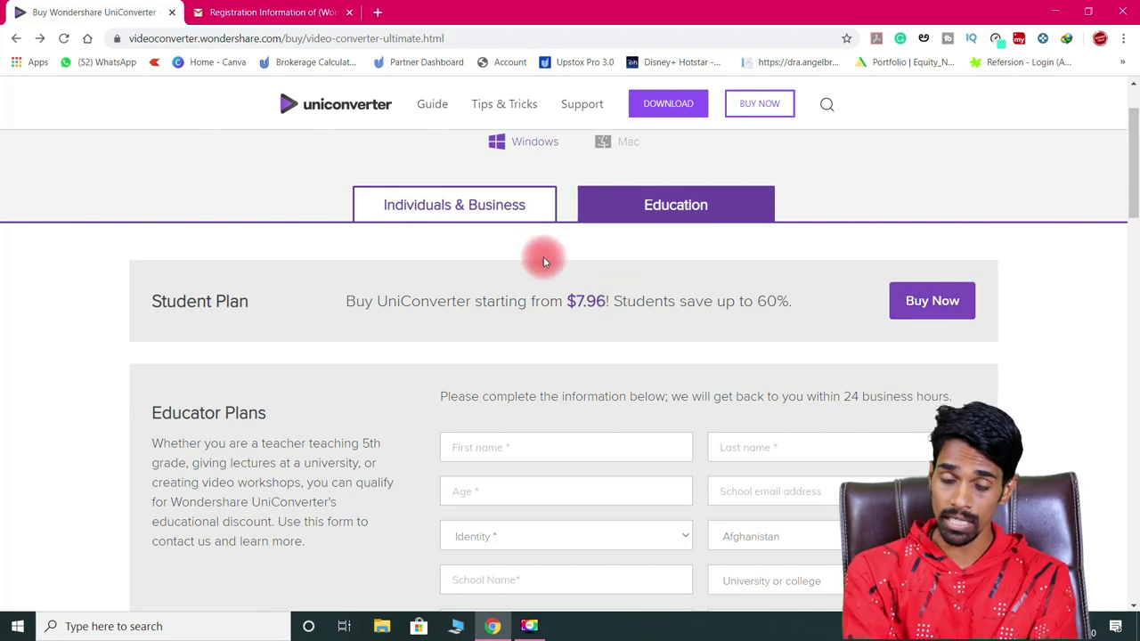
{"action": "left_click", "coordinate": [452, 218]}
{"action": "scroll", "coordinate": [571, 323], "scroll_direction": "down", "scroll_amount": 1}
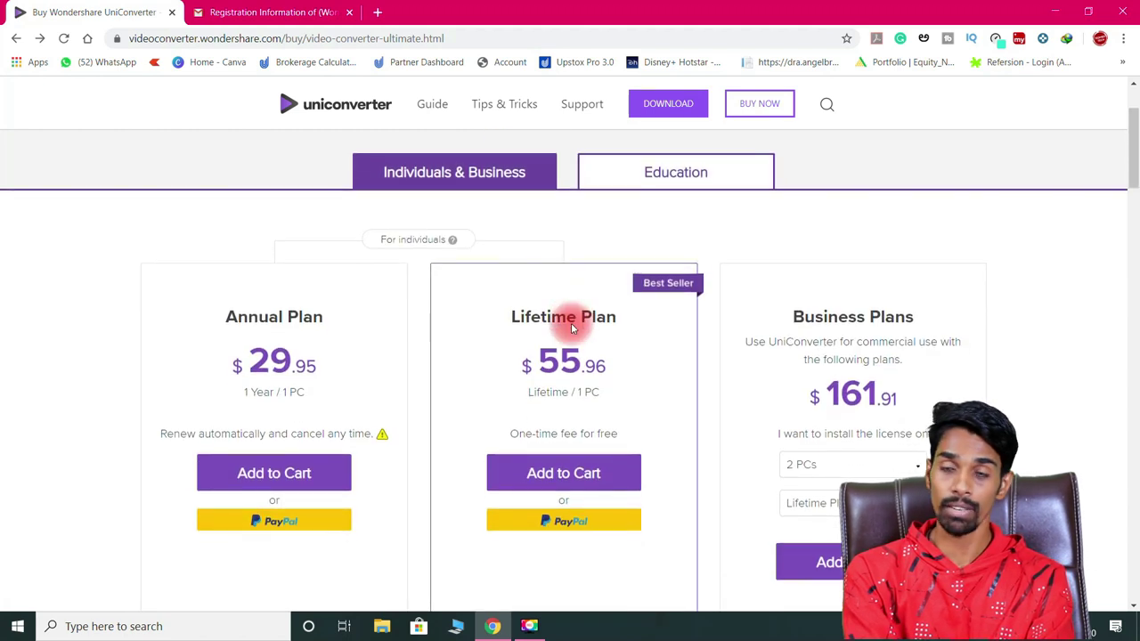
Add the individual Lifetime Plan to the cart and select Paytm as the payment method.
{"action": "left_click", "coordinate": [574, 465]}
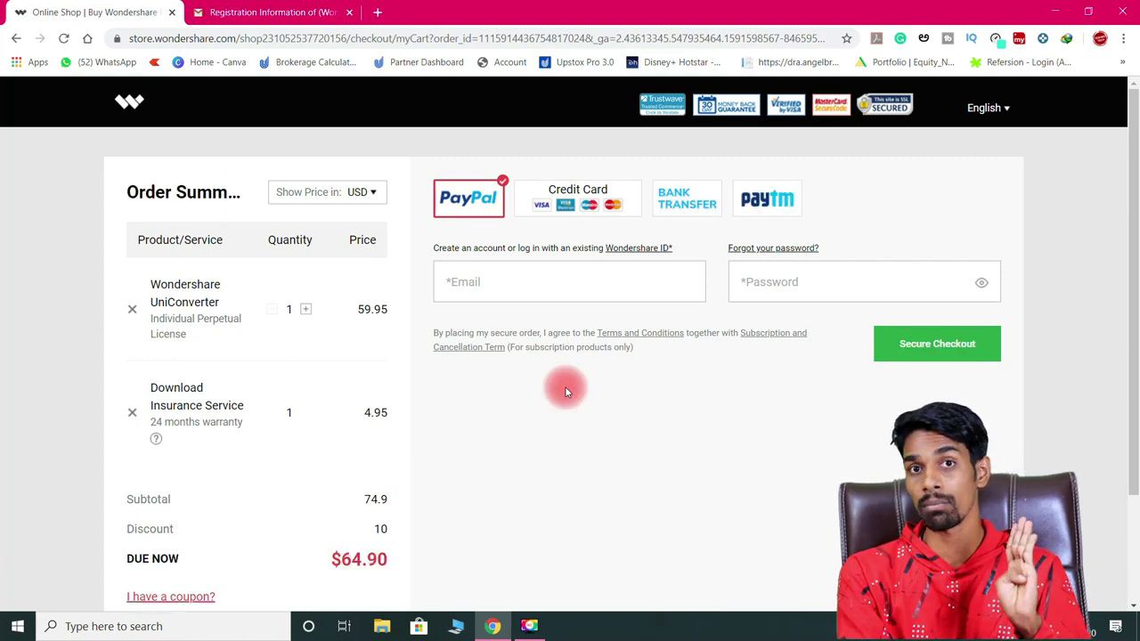
{"action": "left_click", "coordinate": [770, 201]}
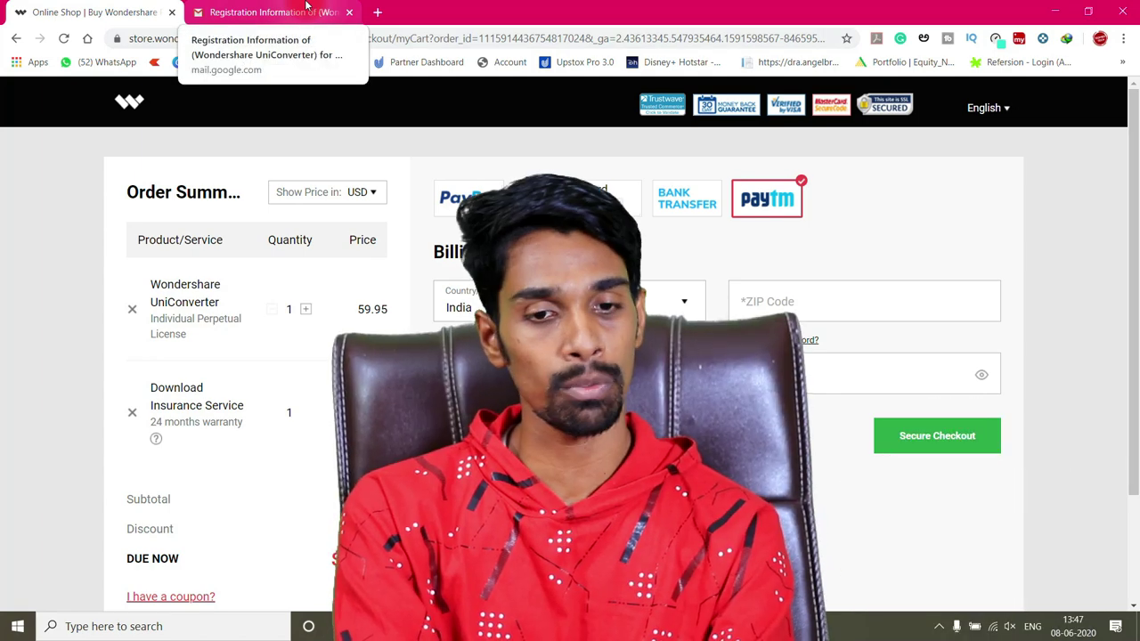
Open the Wondershare registration email and try to download the UniConverter installer from its download link.
{"action": "left_click", "coordinate": [306, 5]}
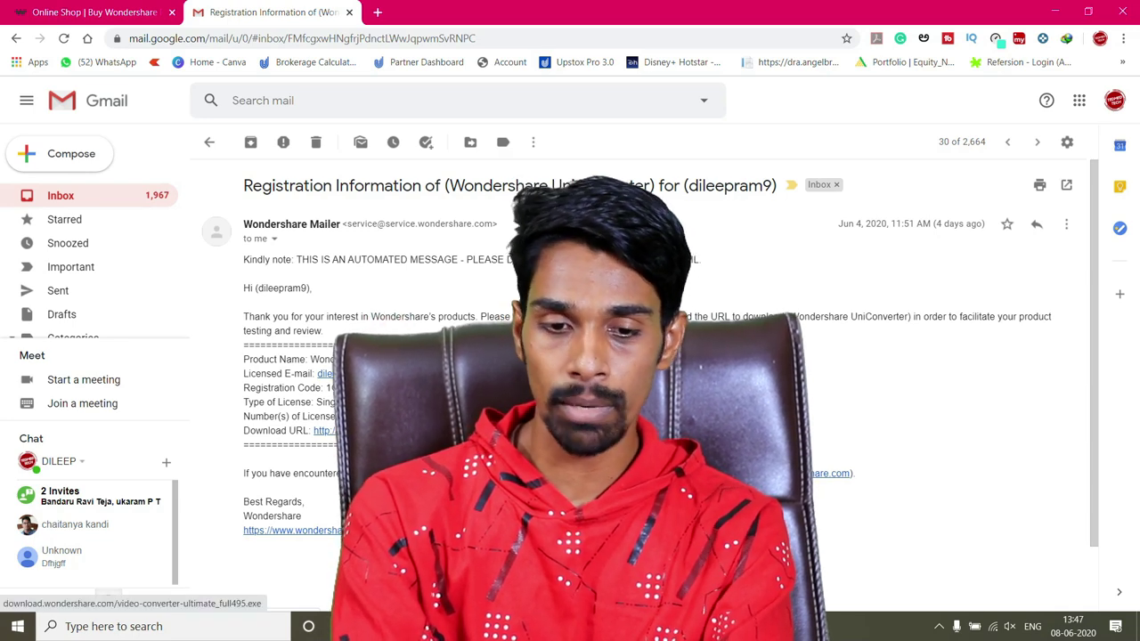
{"action": "left_click", "coordinate": [323, 430]}
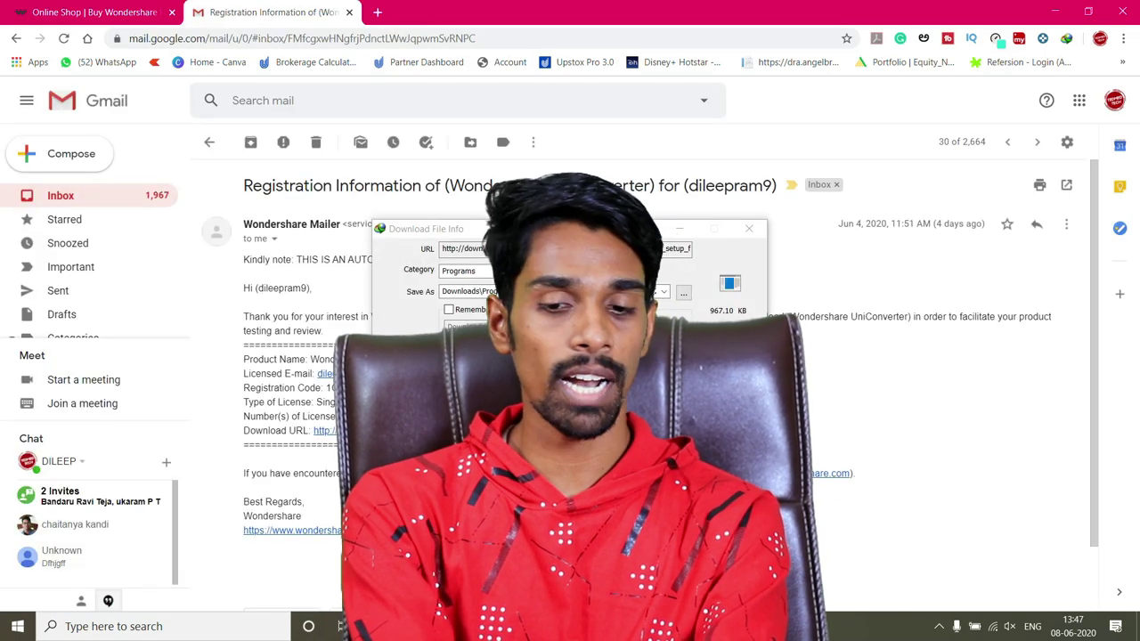
{"action": "key", "text": "Escape"}
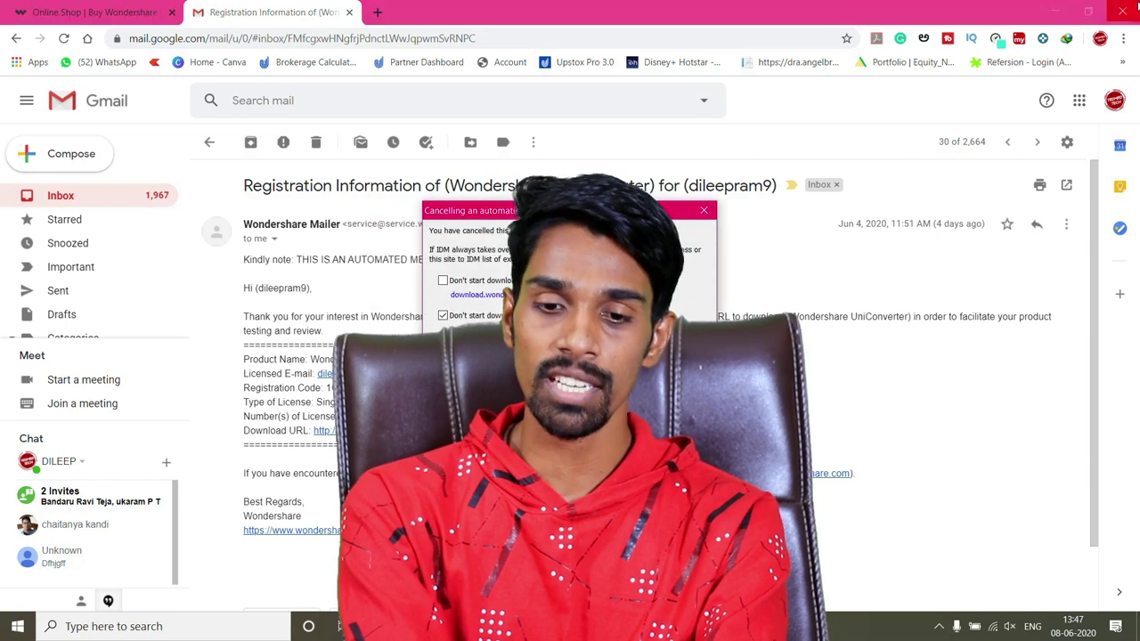
{"action": "key", "text": "Escape"}
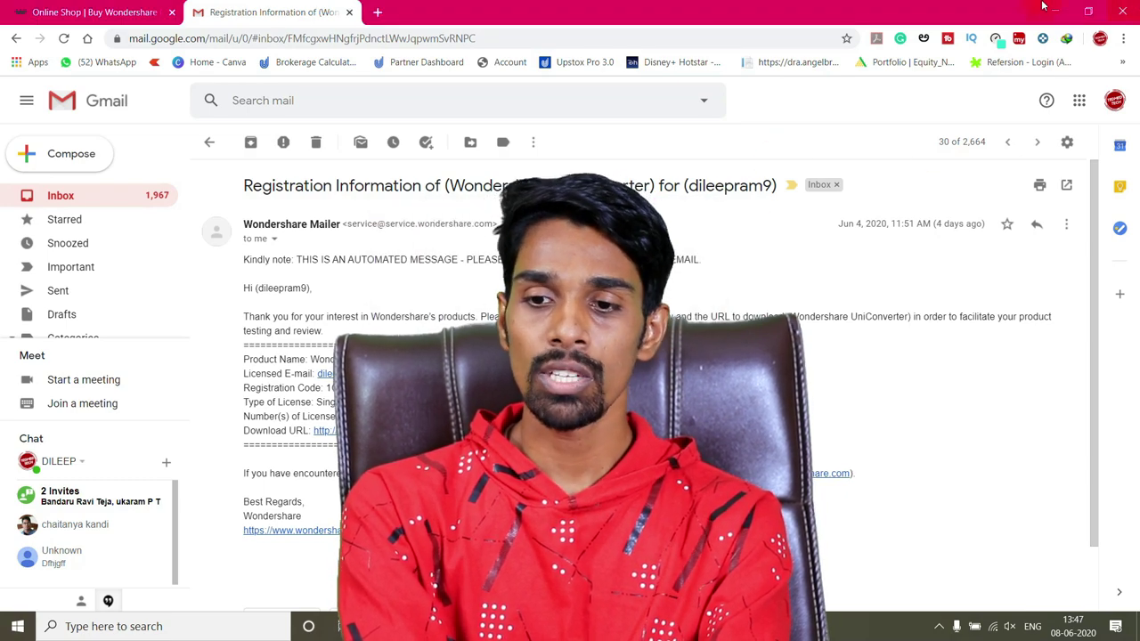
Switch from the browser to Wondershare UniConverter on the desktop and maximize its window.
{"action": "left_click", "coordinate": [1055, 11]}
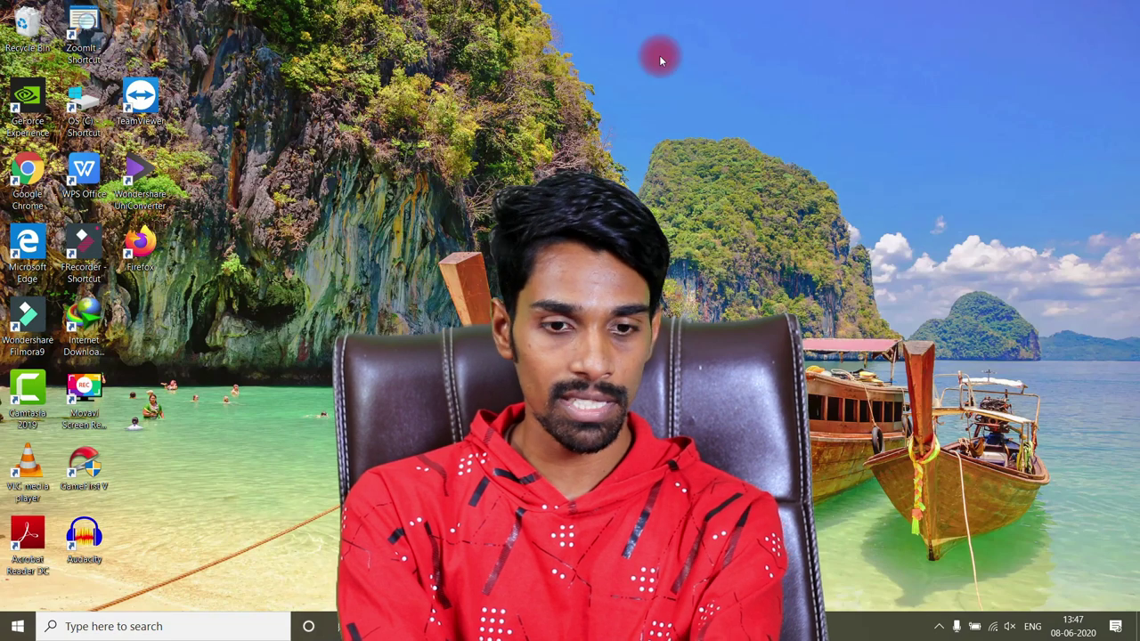
{"action": "double_click", "coordinate": [147, 182]}
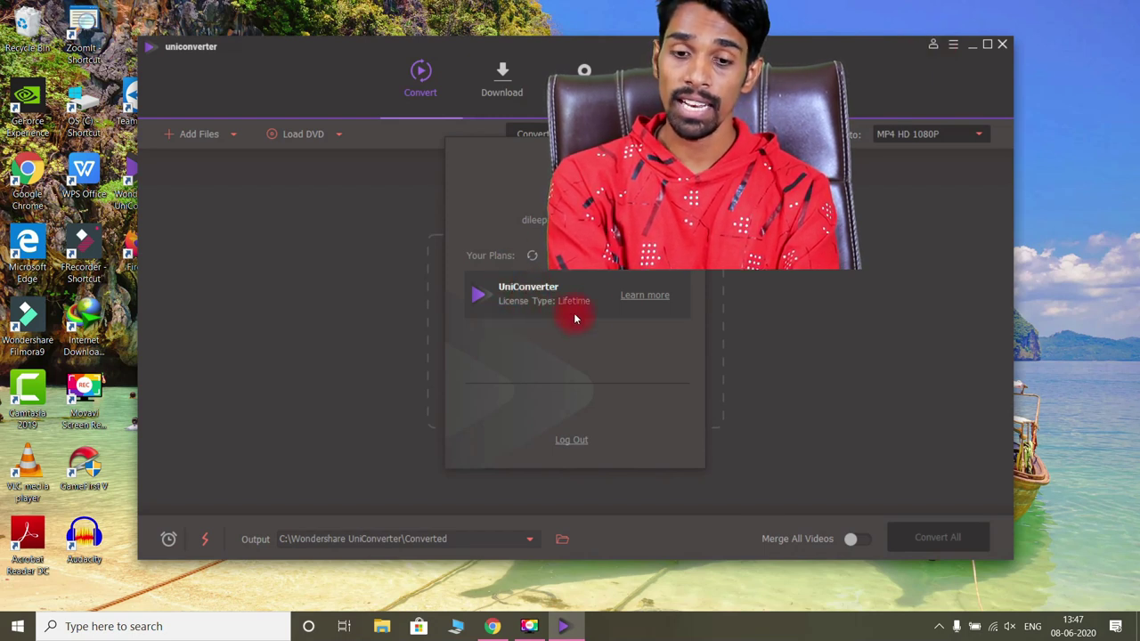
{"action": "left_click", "coordinate": [987, 45]}
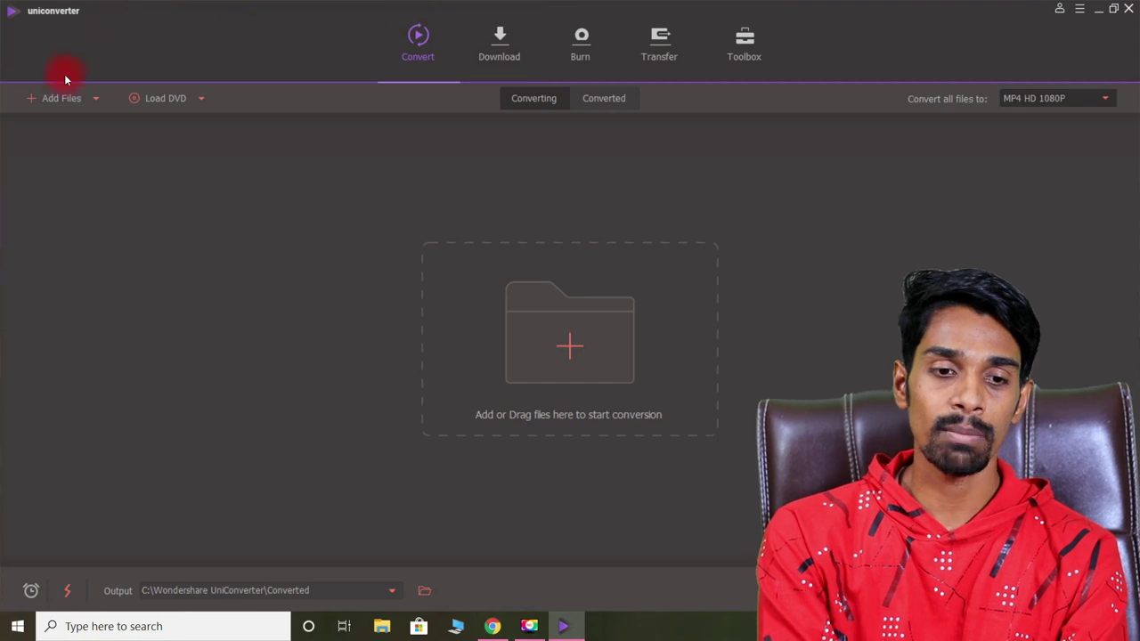
Add the video ScreenRecorderProject27.mkv to the conversion list.
{"action": "left_click", "coordinate": [51, 98]}
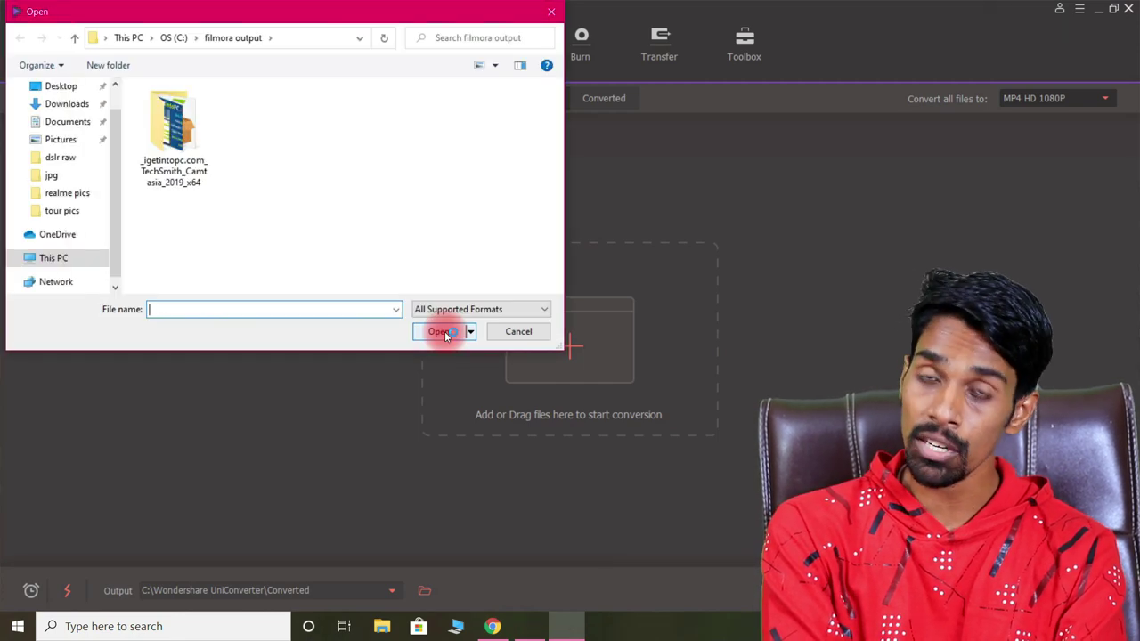
{"action": "left_click", "coordinate": [440, 332]}
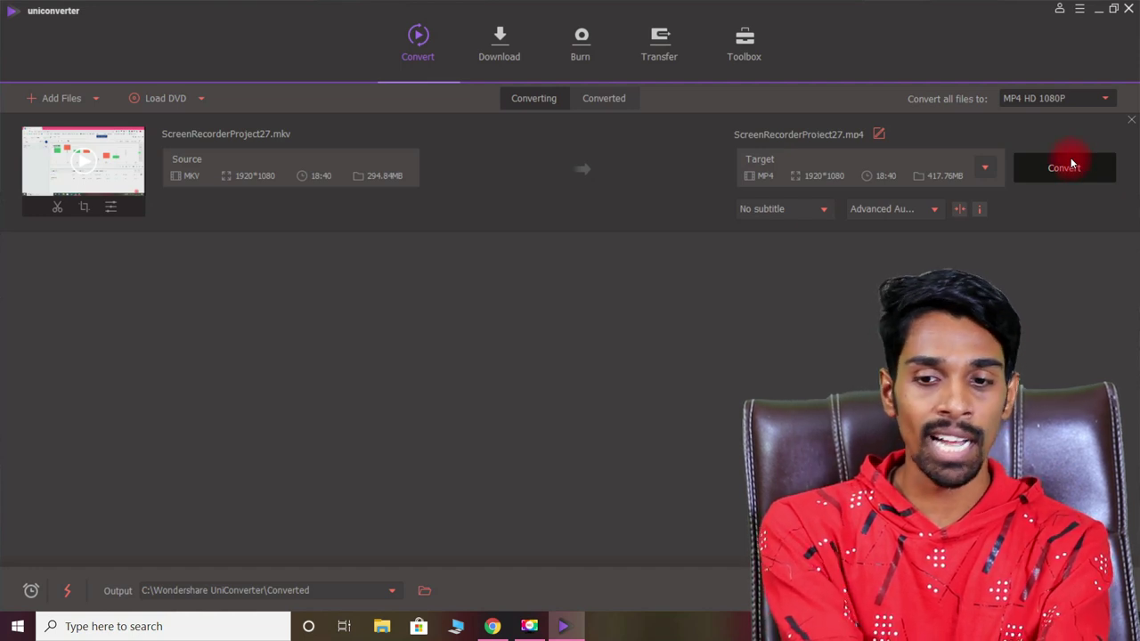
Compare the video, audio and device output formats and convert ScreenRecorderProject27.mkv to MP4 Video.
{"action": "left_click", "coordinate": [984, 166]}
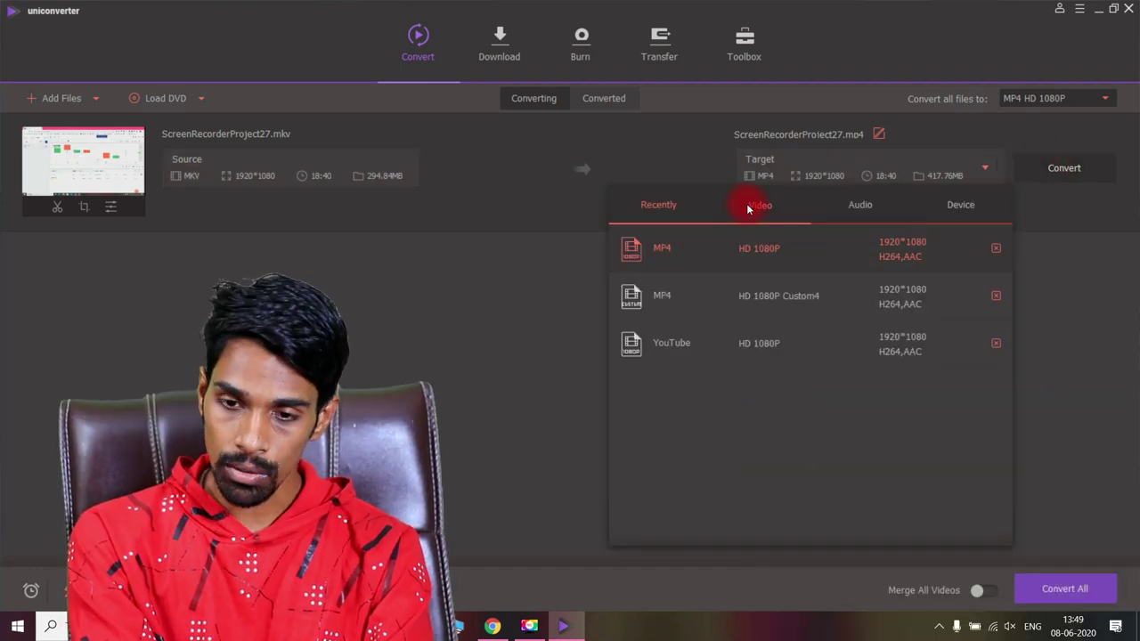
{"action": "left_click", "coordinate": [748, 206]}
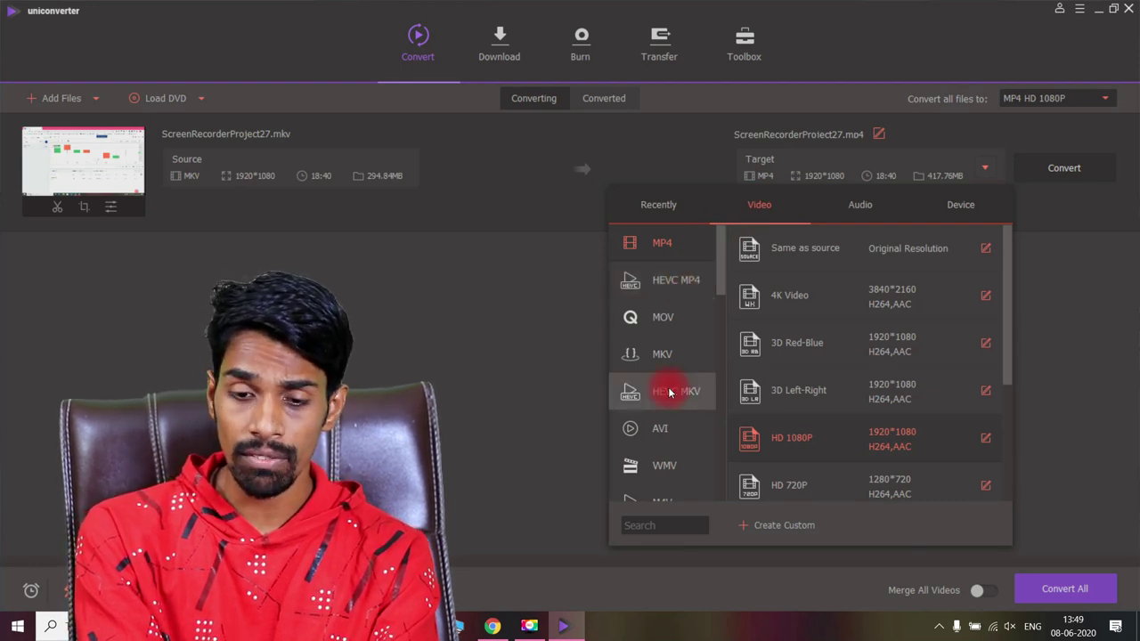
{"action": "left_click_drag", "start_coordinate": [723, 259], "coordinate": [731, 152]}
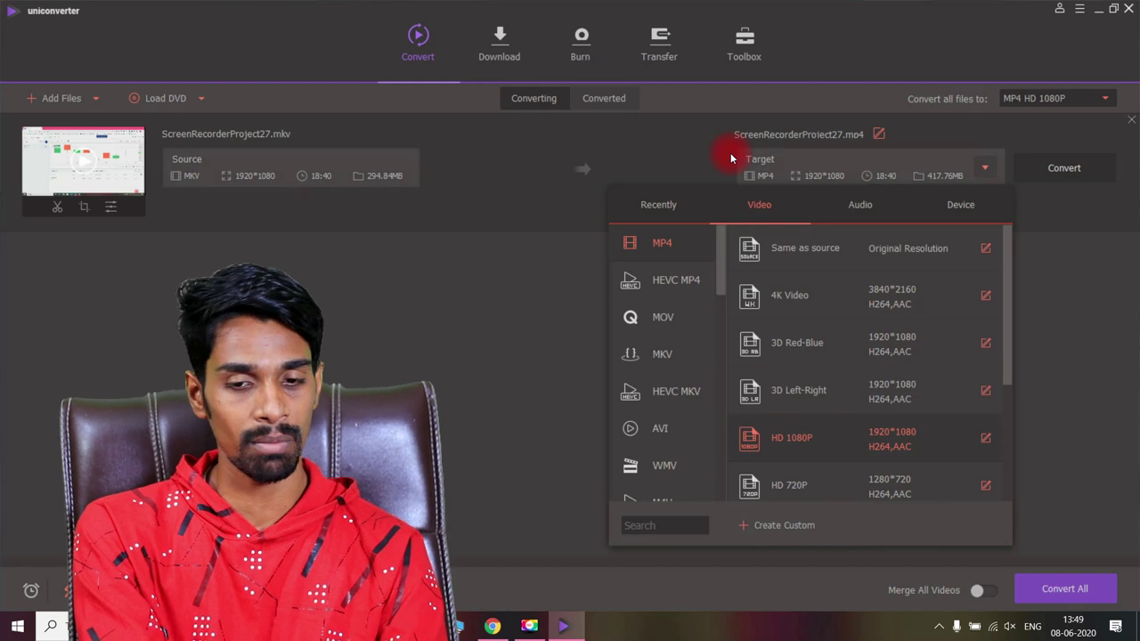
{"action": "left_click", "coordinate": [862, 203]}
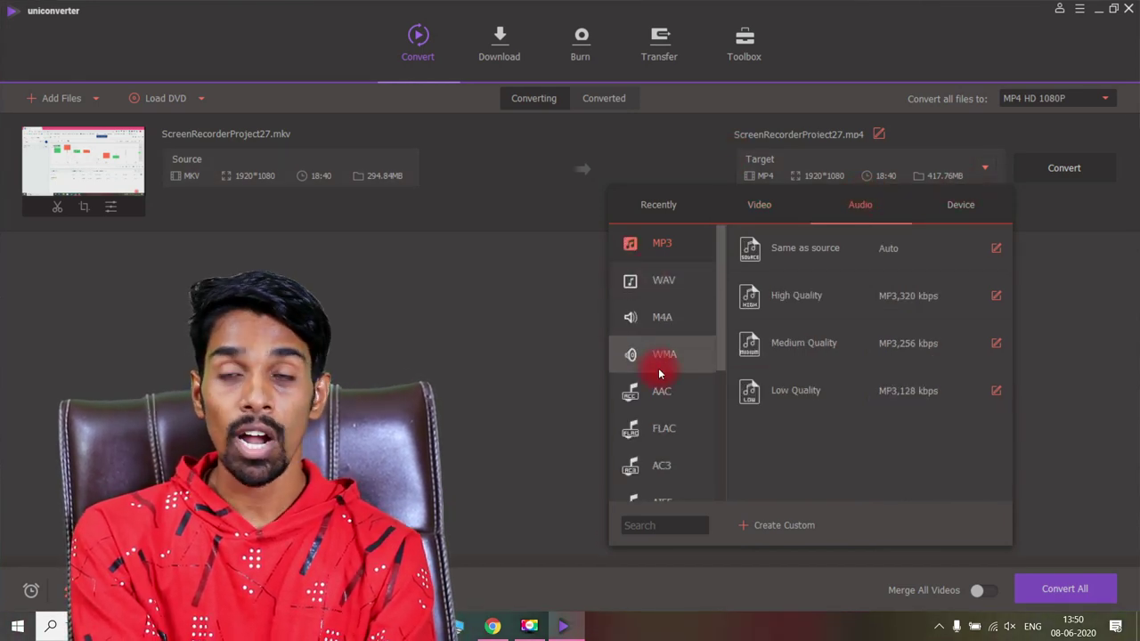
{"action": "left_click", "coordinate": [660, 467]}
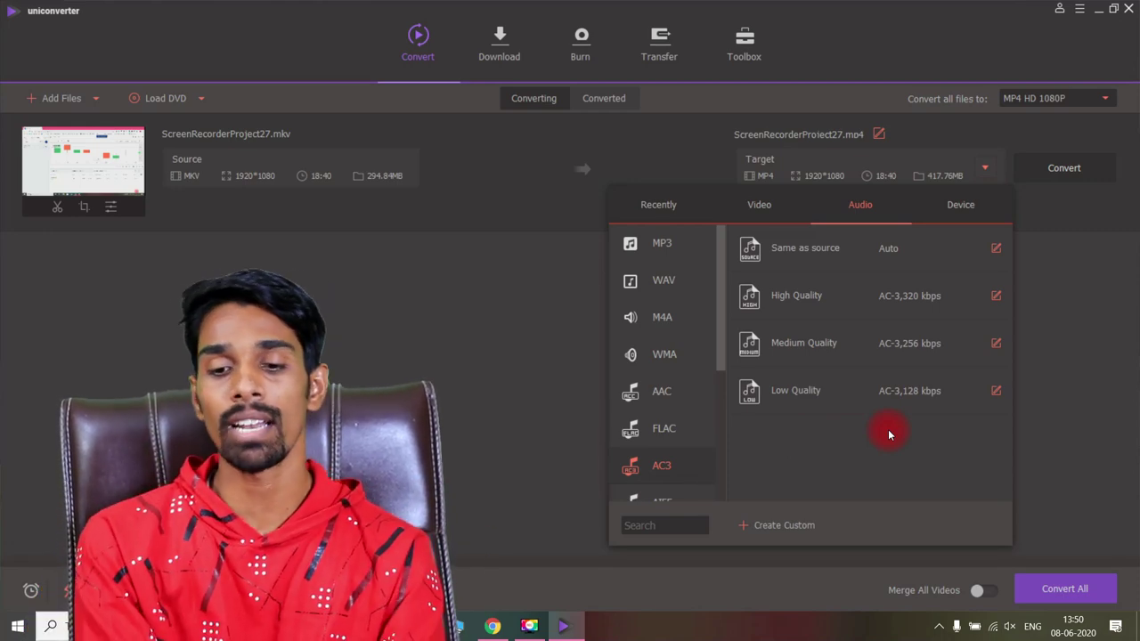
{"action": "left_click", "coordinate": [962, 212]}
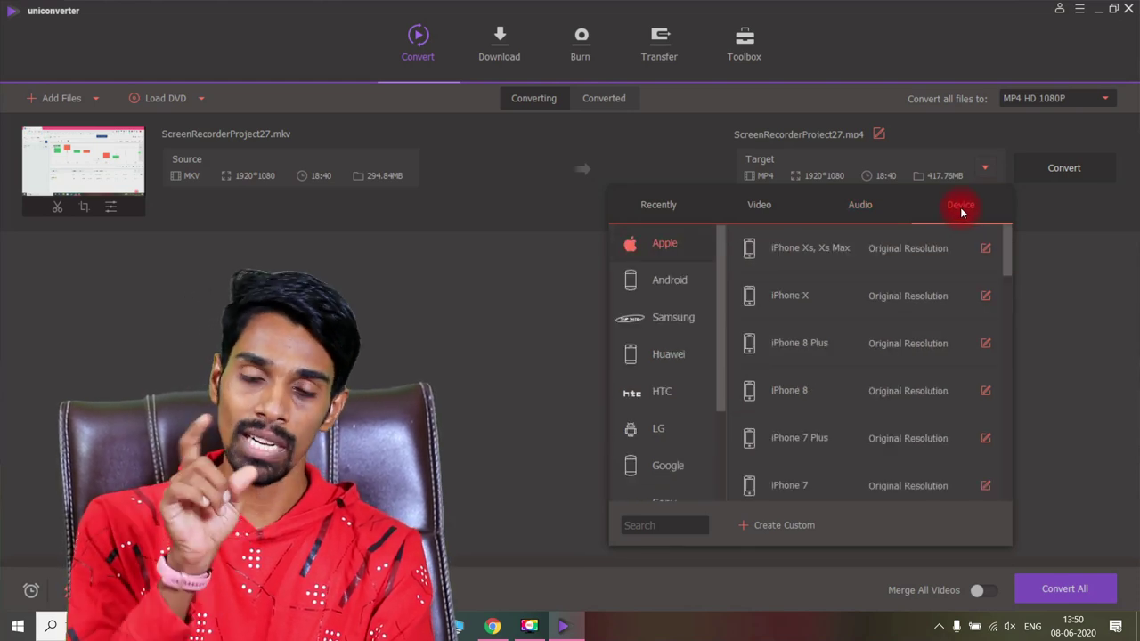
{"action": "left_click", "coordinate": [848, 203]}
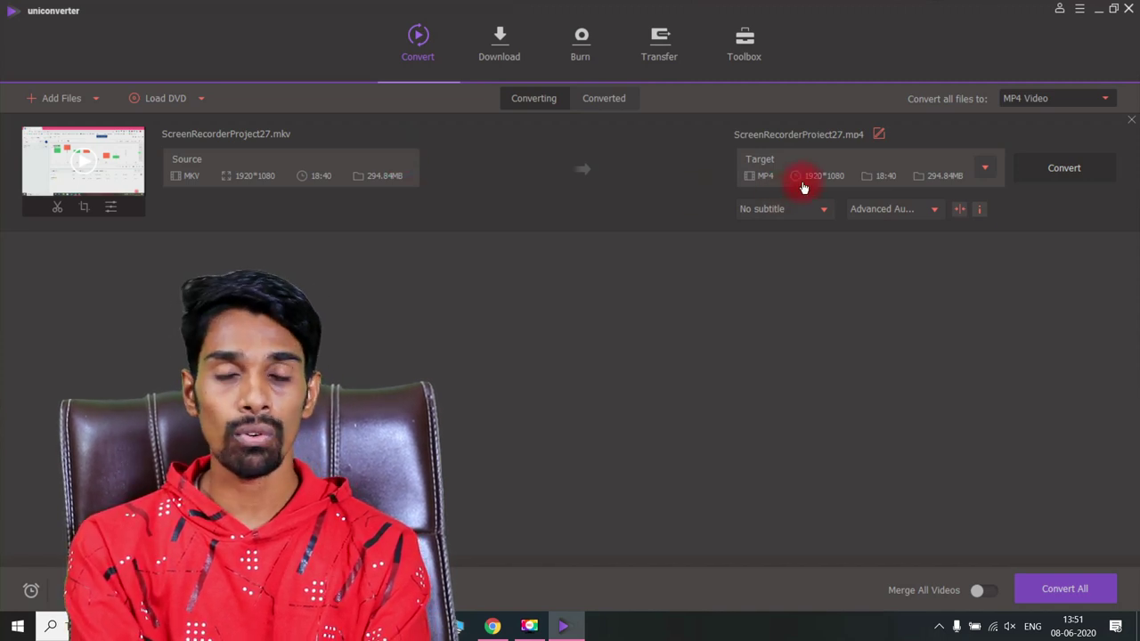
{"action": "left_click", "coordinate": [1065, 167]}
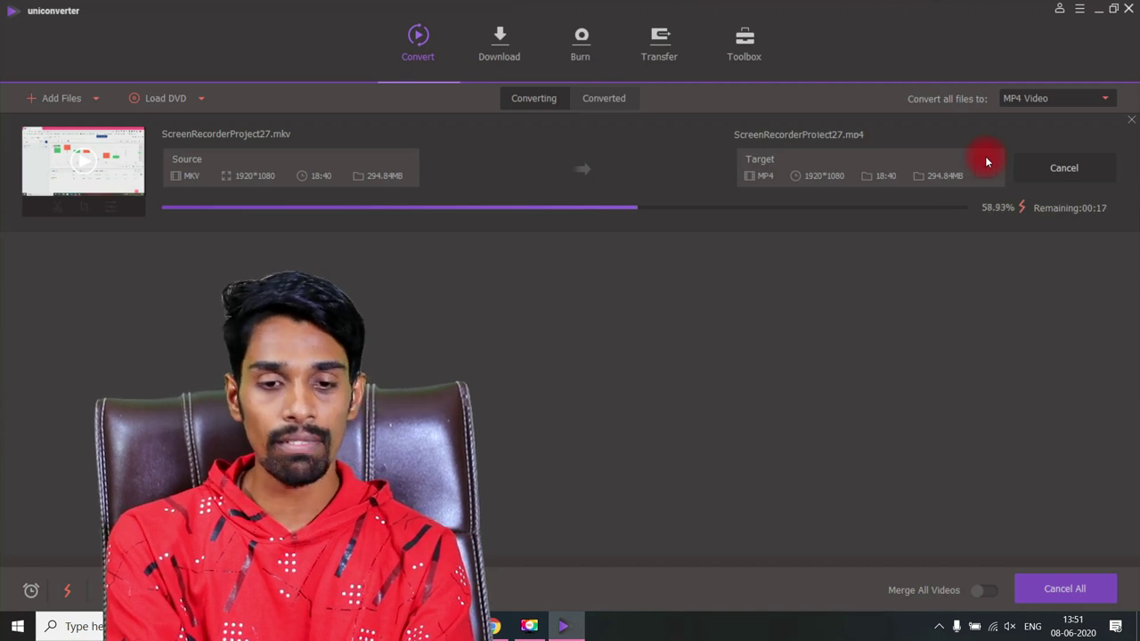
Look over the Download section with its URL entry dialog, and the Burn and Transfer sections.
{"action": "left_click", "coordinate": [490, 56]}
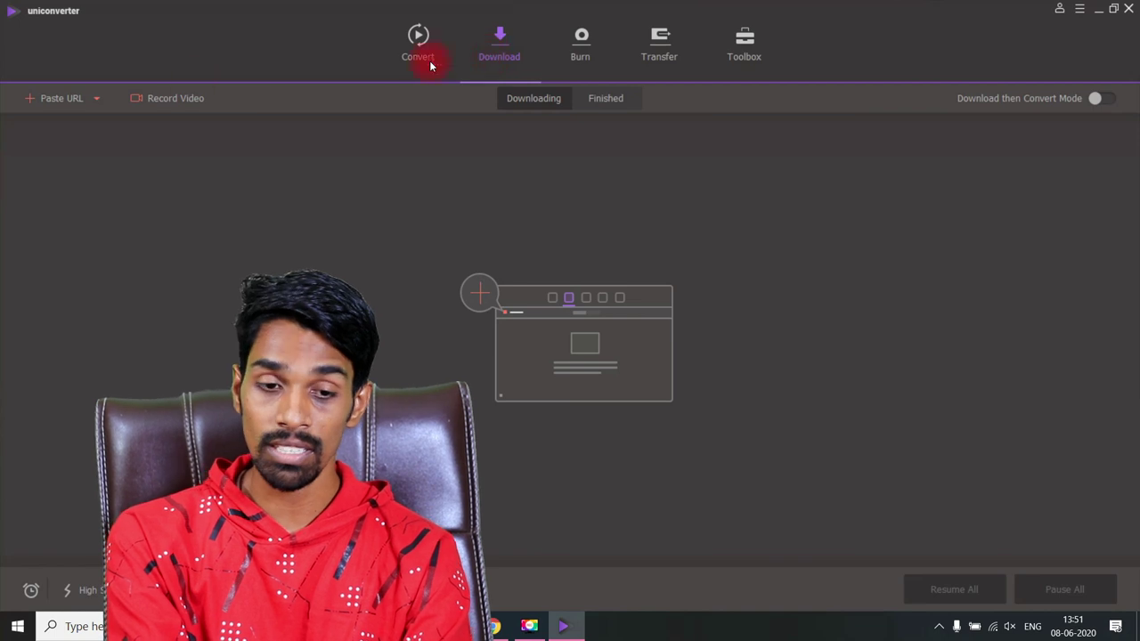
{"action": "left_click", "coordinate": [41, 100]}
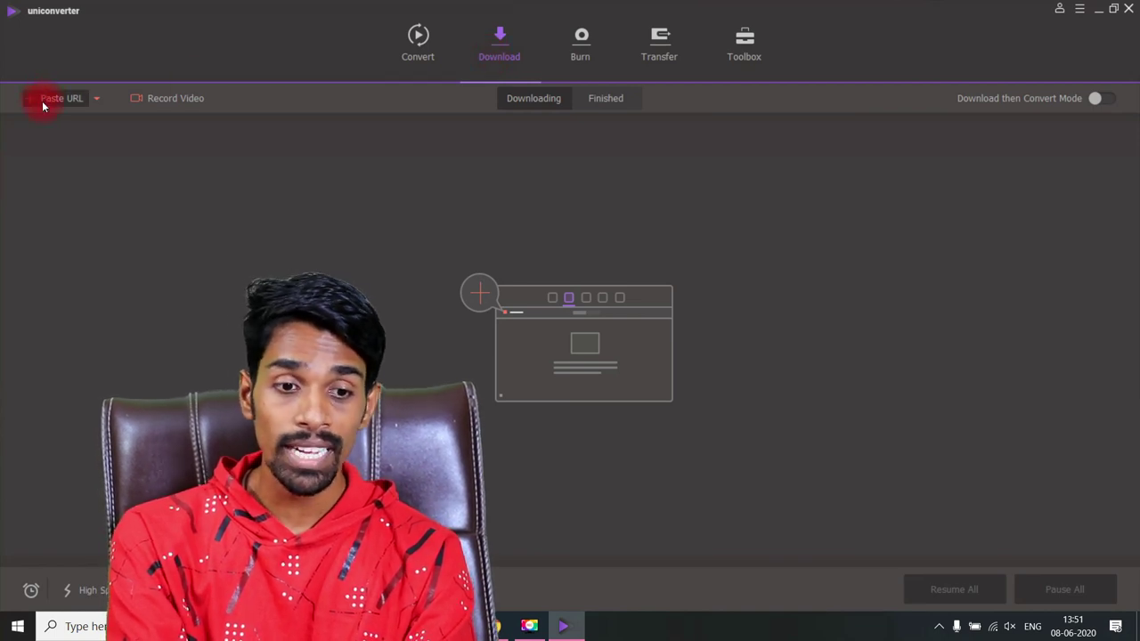
{"action": "left_click", "coordinate": [42, 100]}
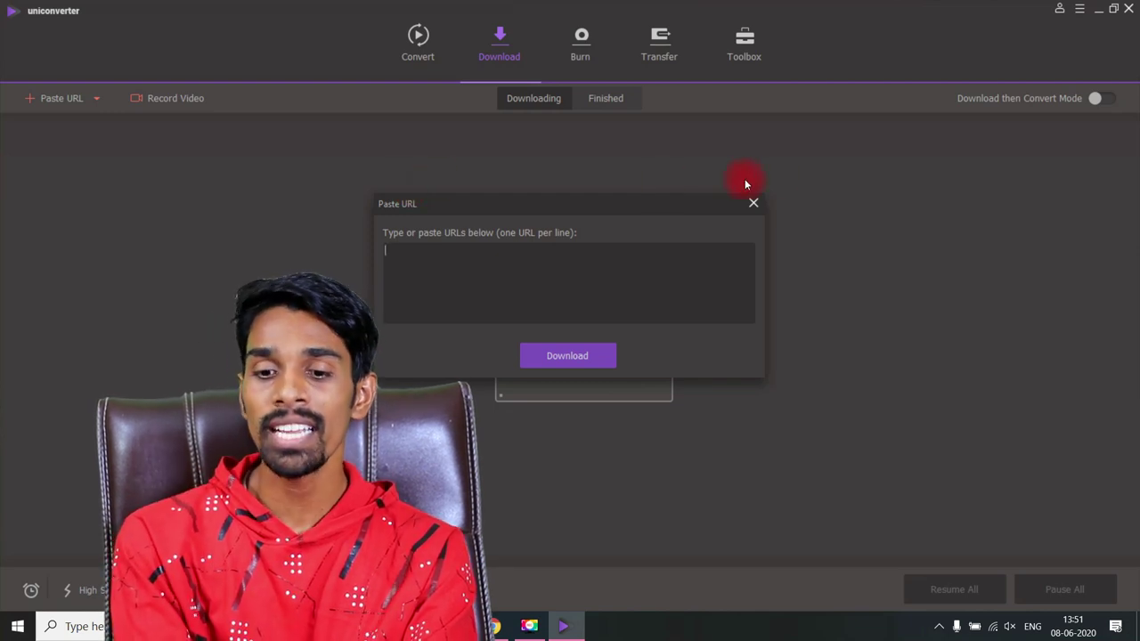
{"action": "left_click", "coordinate": [754, 205]}
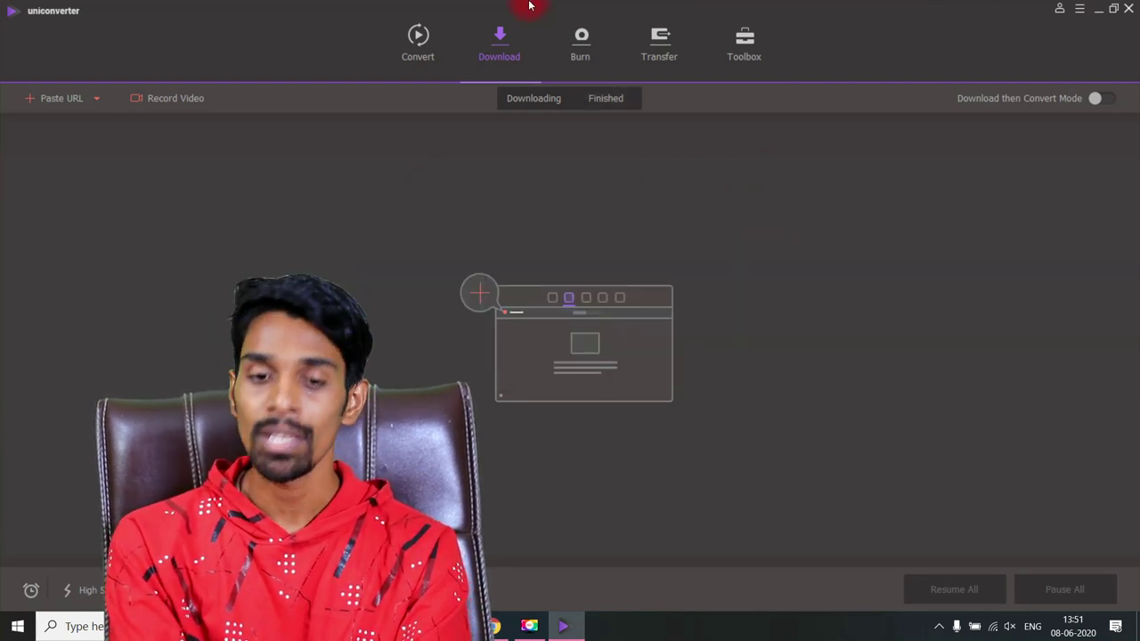
{"action": "left_click", "coordinate": [596, 41]}
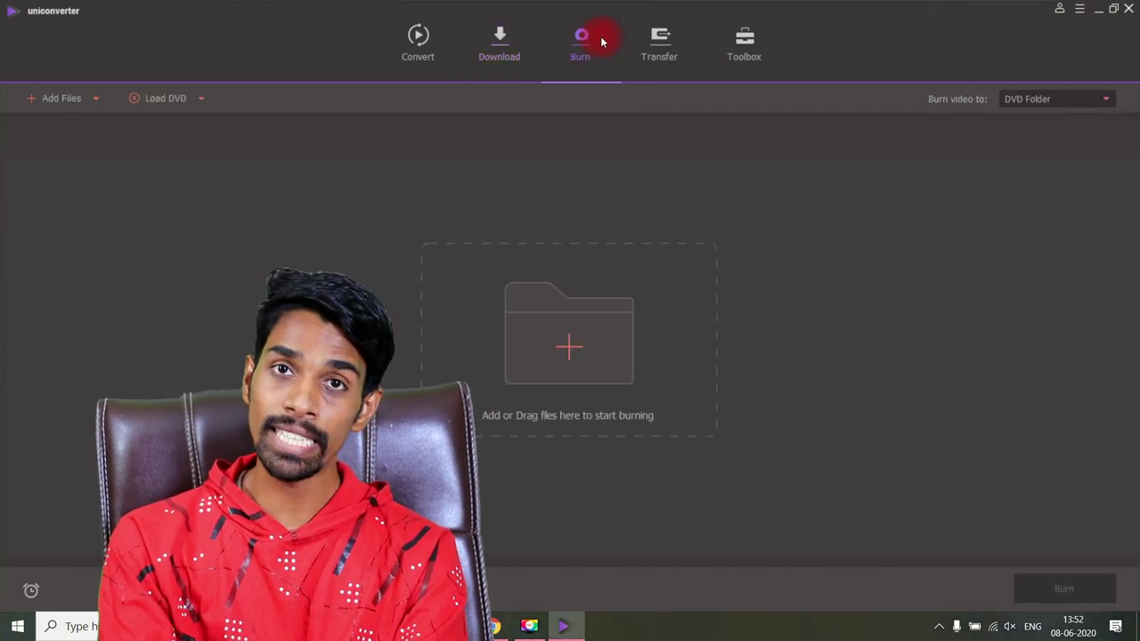
{"action": "left_click", "coordinate": [659, 37]}
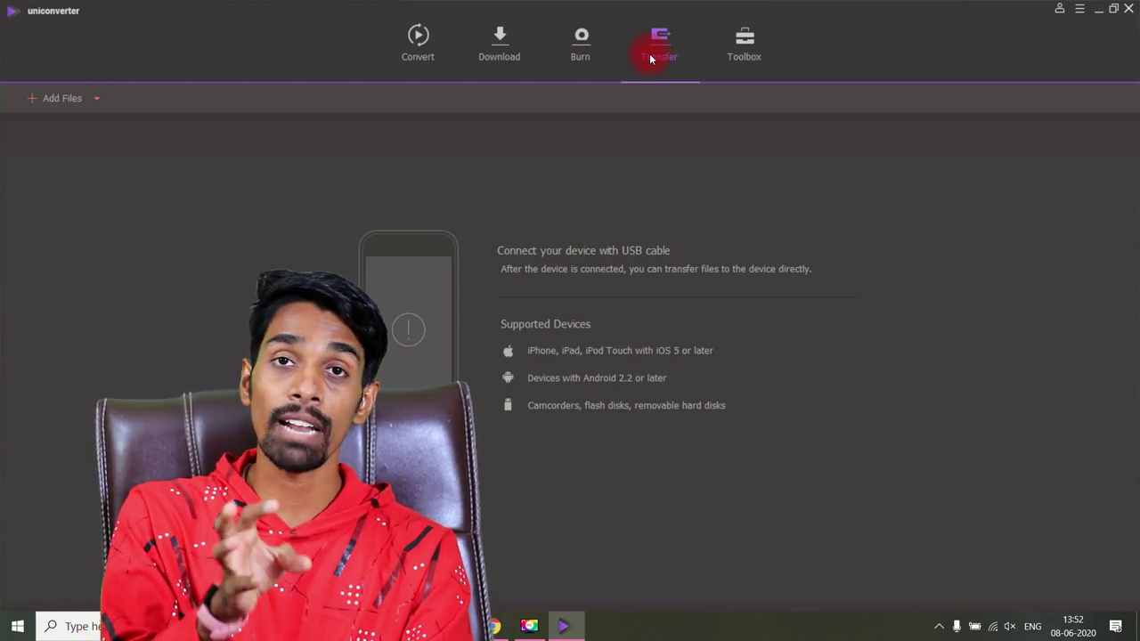
Open the Toolbox's Image Converter and add the "Purple and White ..." PNG image.
{"action": "left_click", "coordinate": [746, 40]}
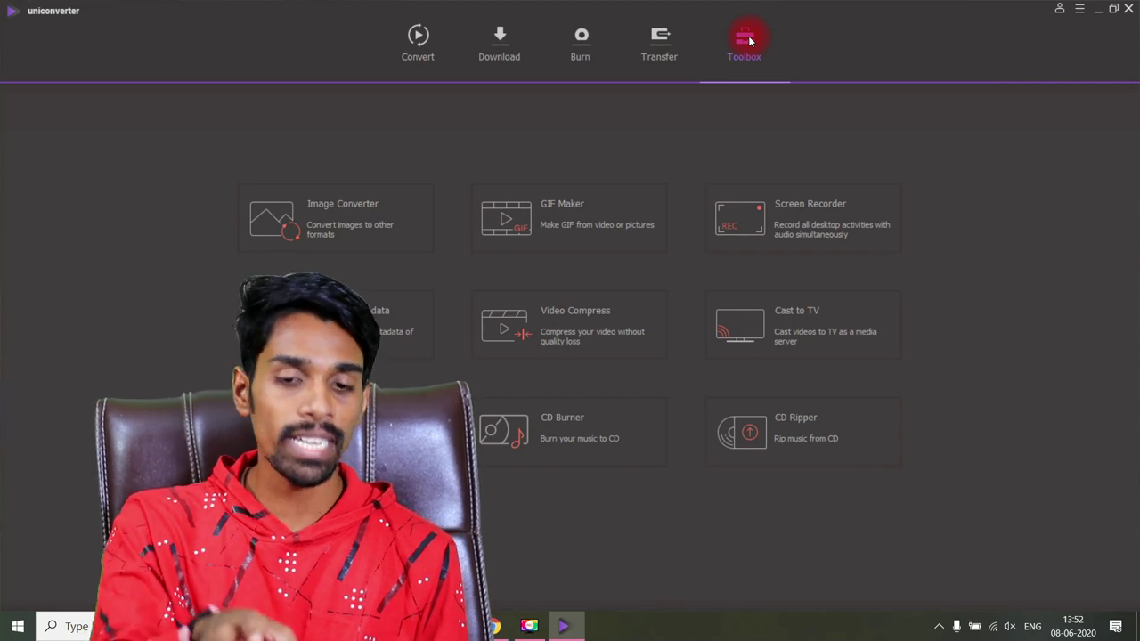
{"action": "left_click", "coordinate": [296, 241]}
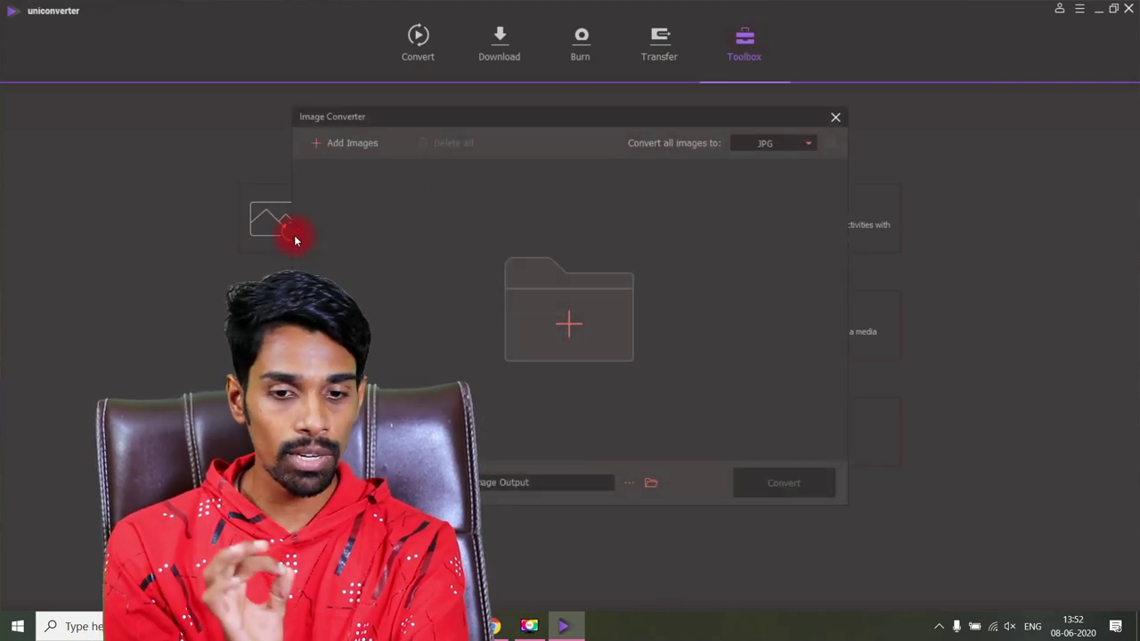
{"action": "left_click", "coordinate": [361, 151]}
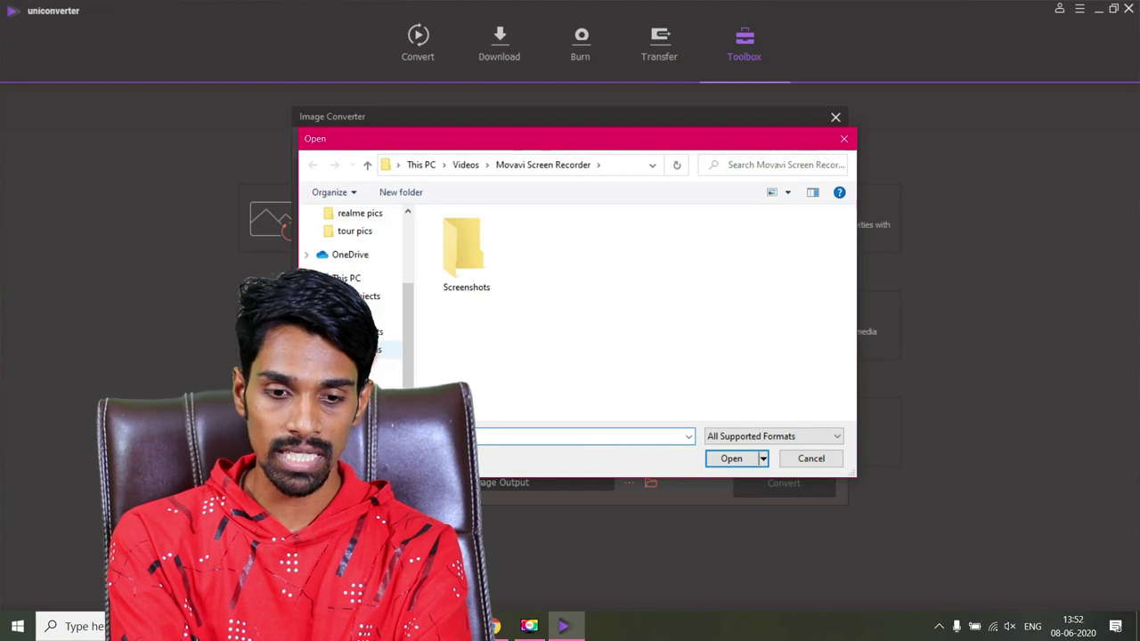
{"action": "left_click", "coordinate": [392, 349]}
{"action": "left_click", "coordinate": [481, 304]}
{"action": "double_click", "coordinate": [481, 304]}
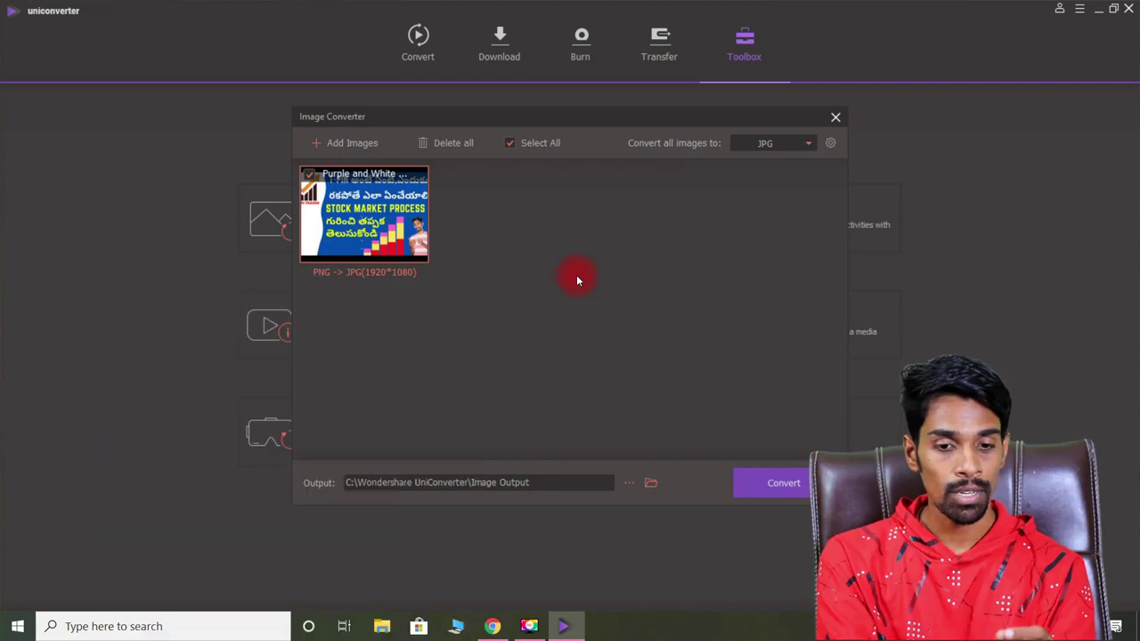
Check the available image output formats and convert the added PNG image to JPG.
{"action": "left_click", "coordinate": [806, 145]}
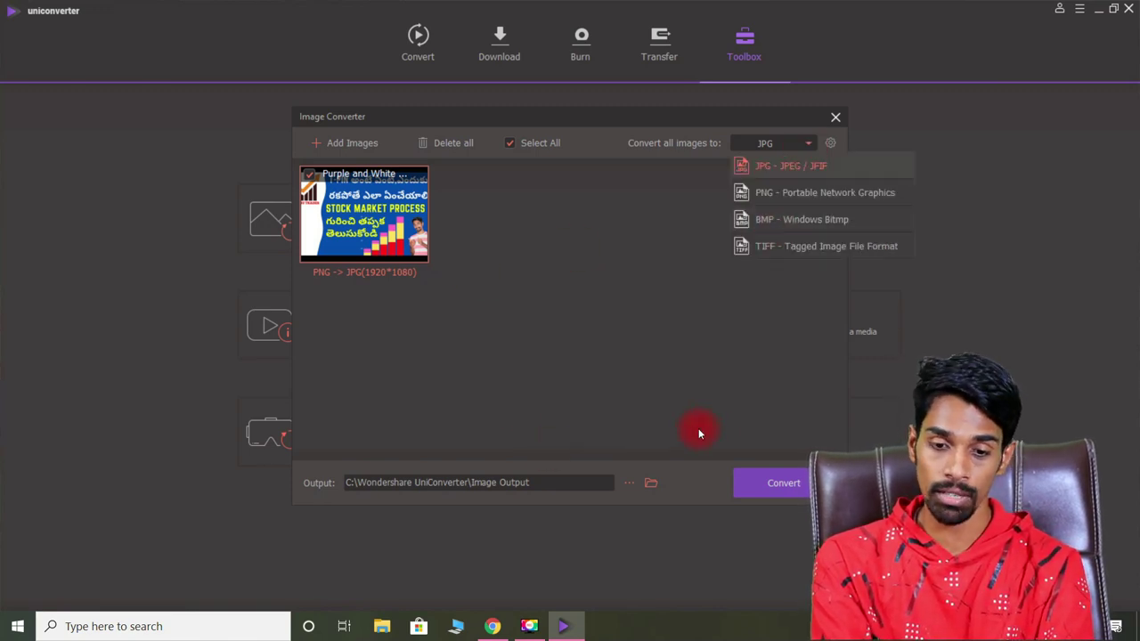
{"action": "left_click", "coordinate": [787, 490]}
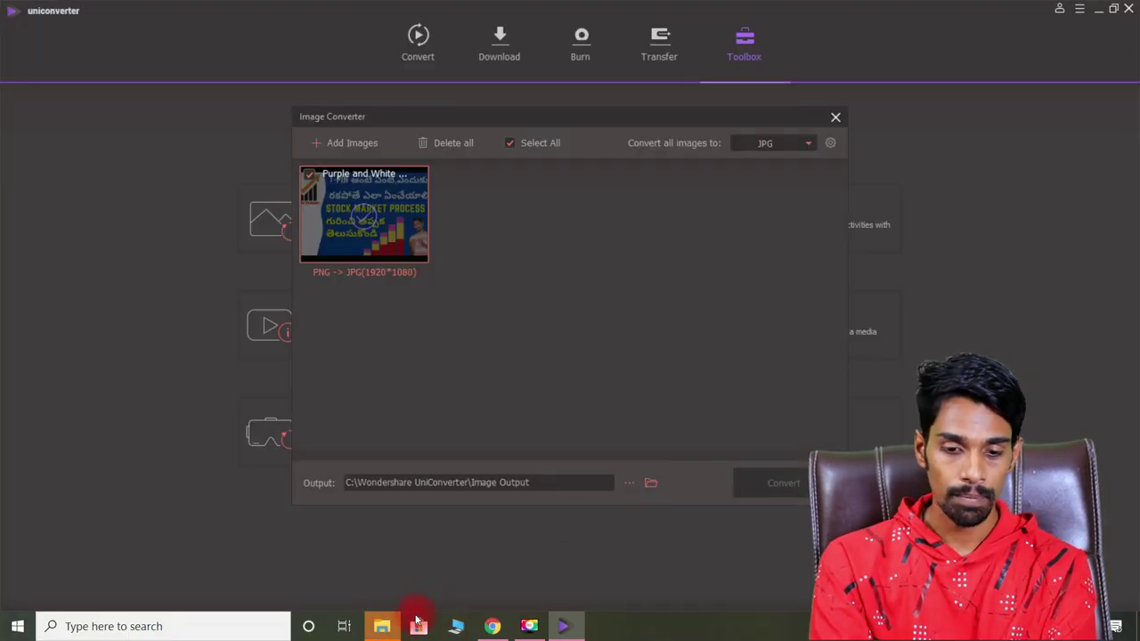
Switch to File Explorer's Image Output folder and inspect the file properties of the converted "Purple and White Modern Teamwork Keynote Presentation" image.
{"action": "left_click", "coordinate": [388, 627]}
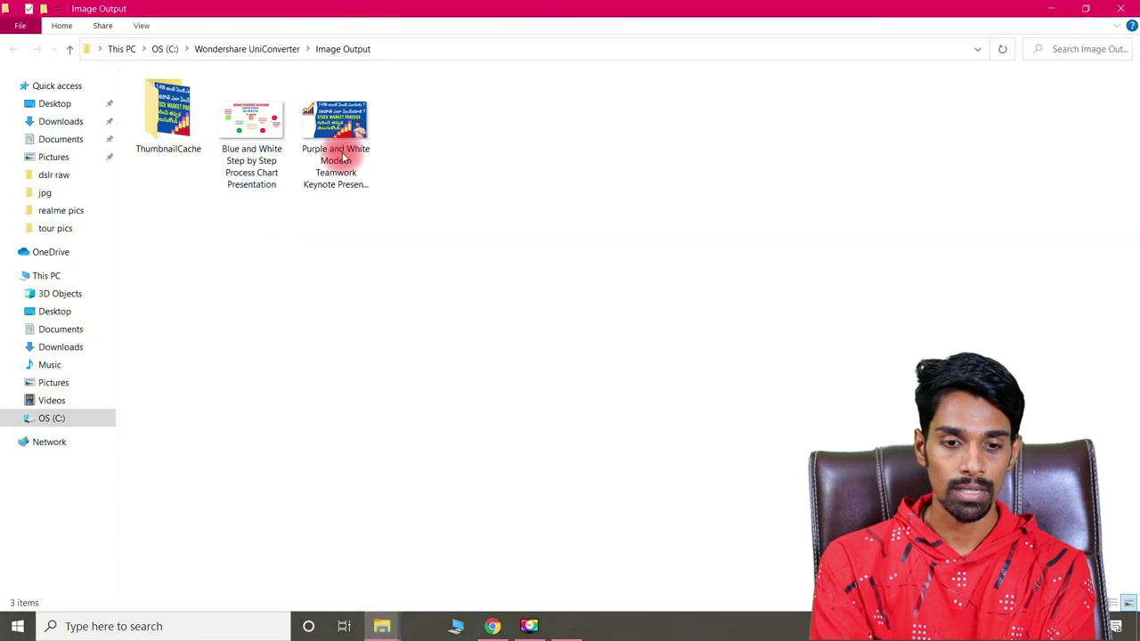
{"action": "left_click", "coordinate": [317, 146]}
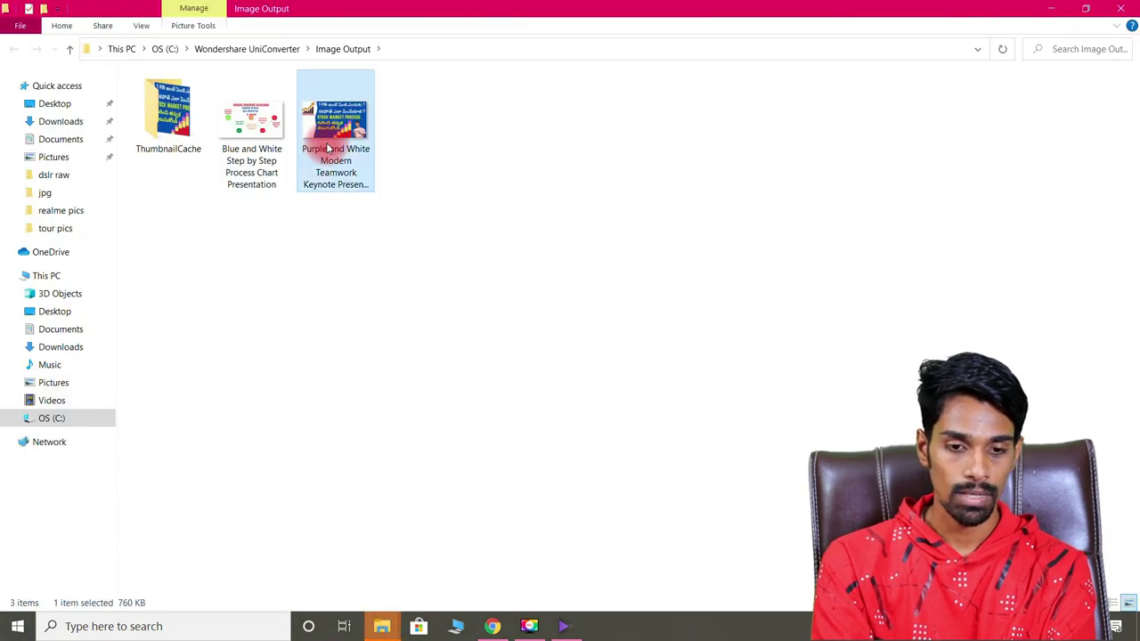
{"action": "right_click", "coordinate": [329, 148]}
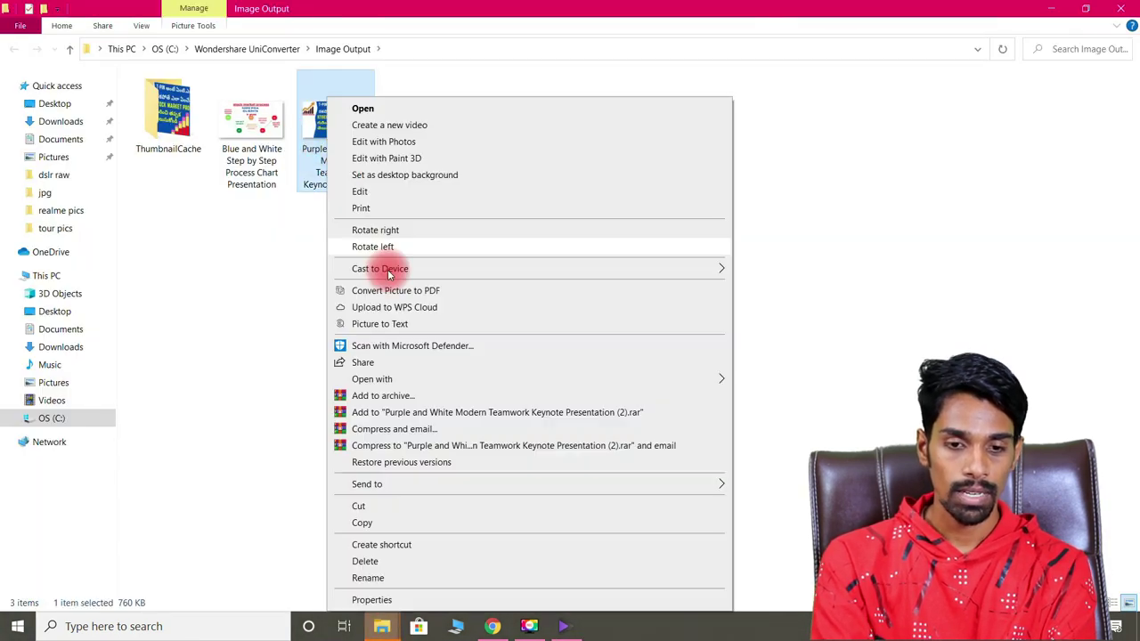
{"action": "left_click", "coordinate": [389, 609]}
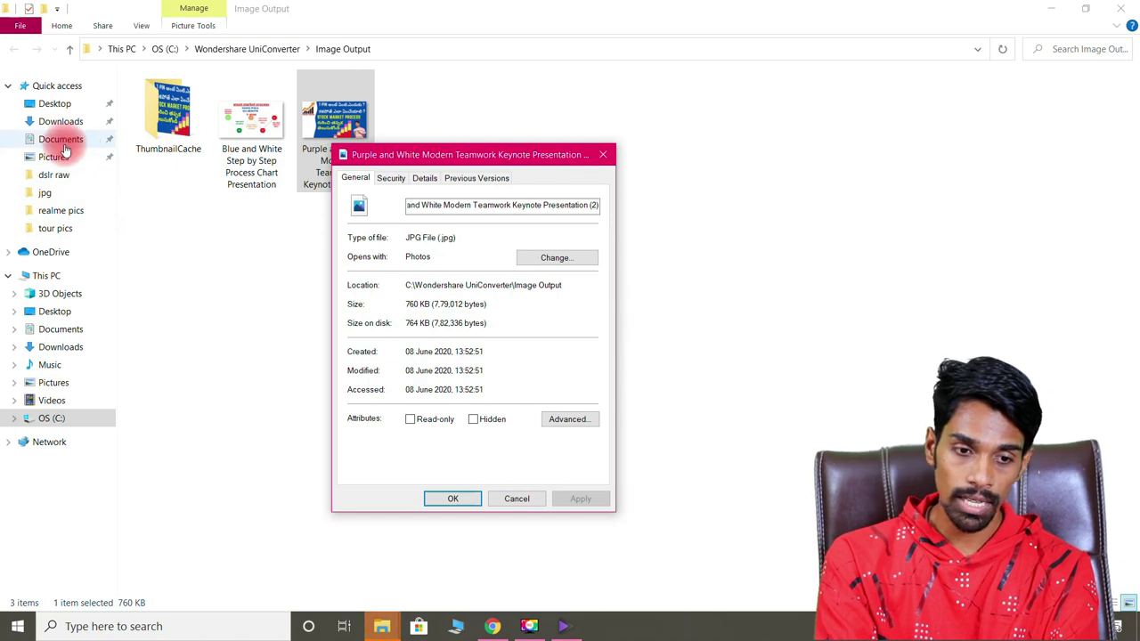
Inspect the file properties of the original "Purple and White Modern Teamwork Keynote Presentation (2)" PNG in Downloads, and close both properties windows.
{"action": "left_click", "coordinate": [77, 350]}
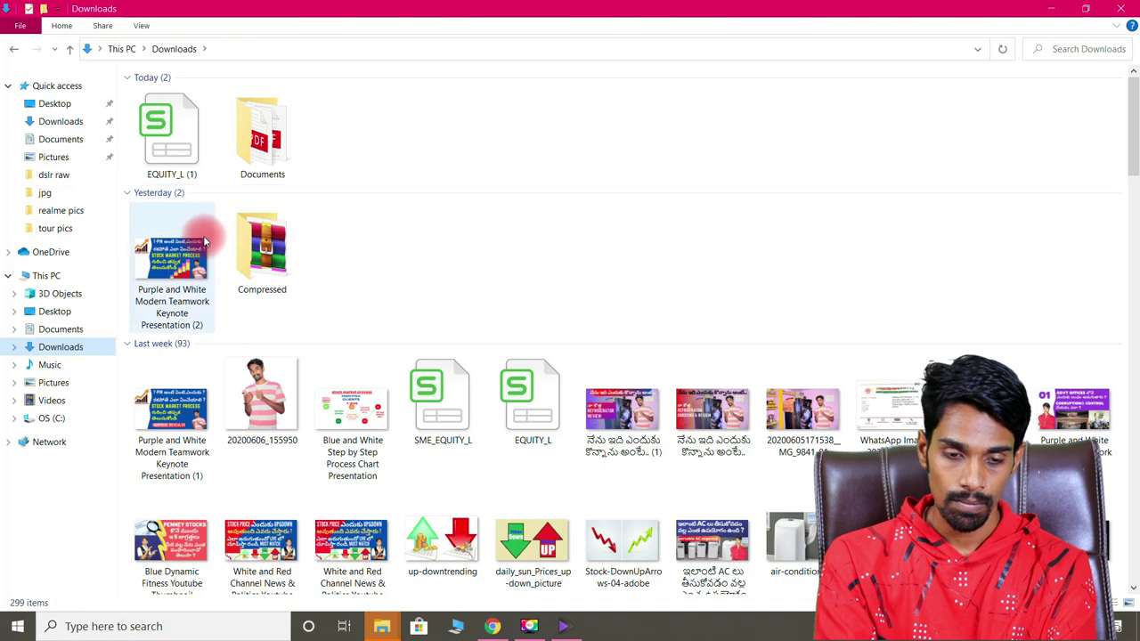
{"action": "left_click", "coordinate": [201, 243]}
{"action": "right_click", "coordinate": [203, 242]}
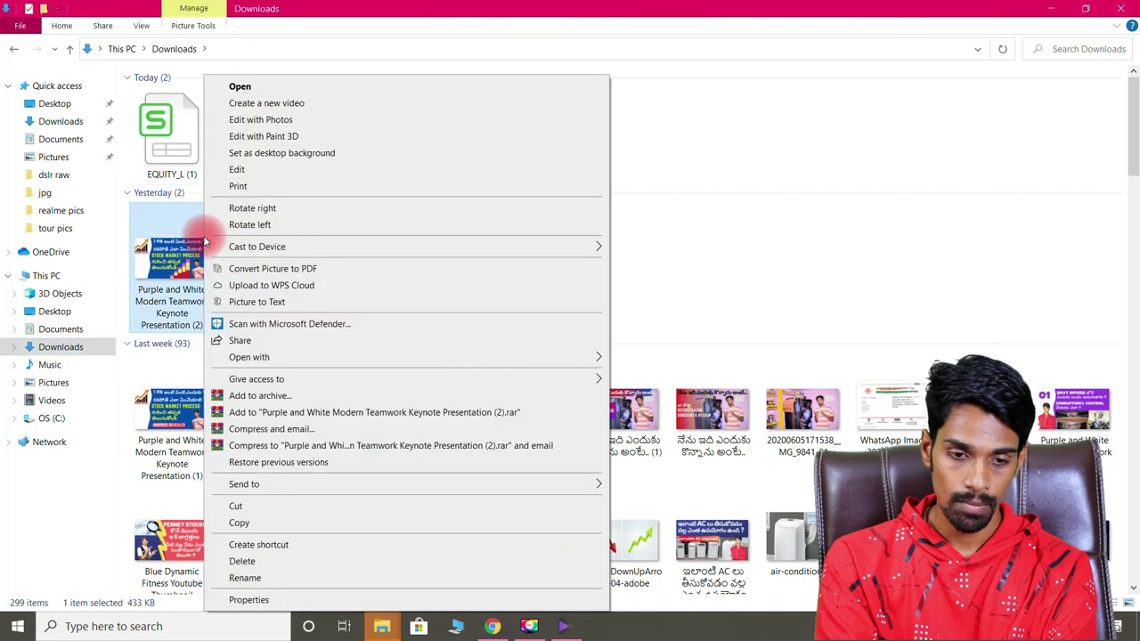
{"action": "left_click", "coordinate": [249, 599]}
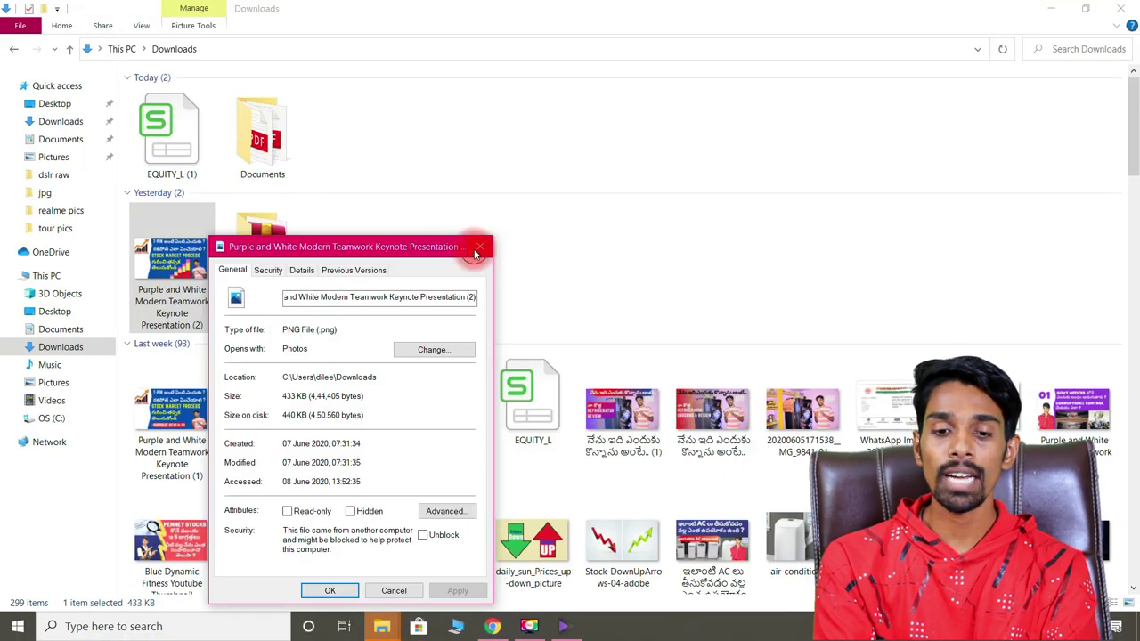
{"action": "left_click", "coordinate": [476, 251]}
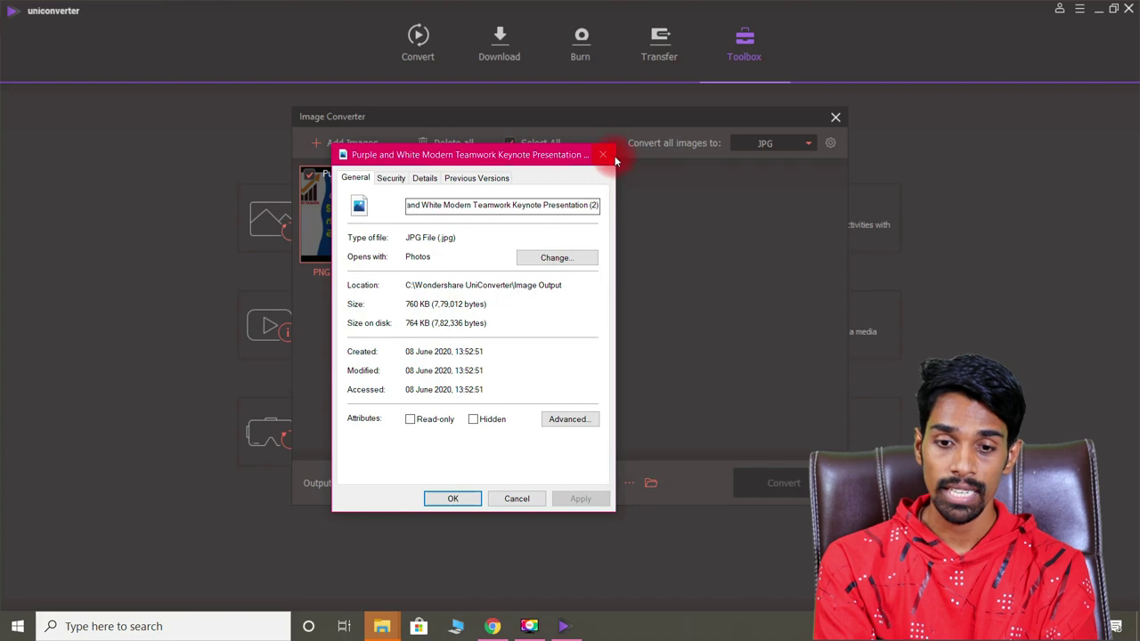
{"action": "left_click", "coordinate": [611, 155]}
Leave the Image Converter and look over the GIF Maker's Video to GIF settings.
{"action": "left_click", "coordinate": [836, 117]}
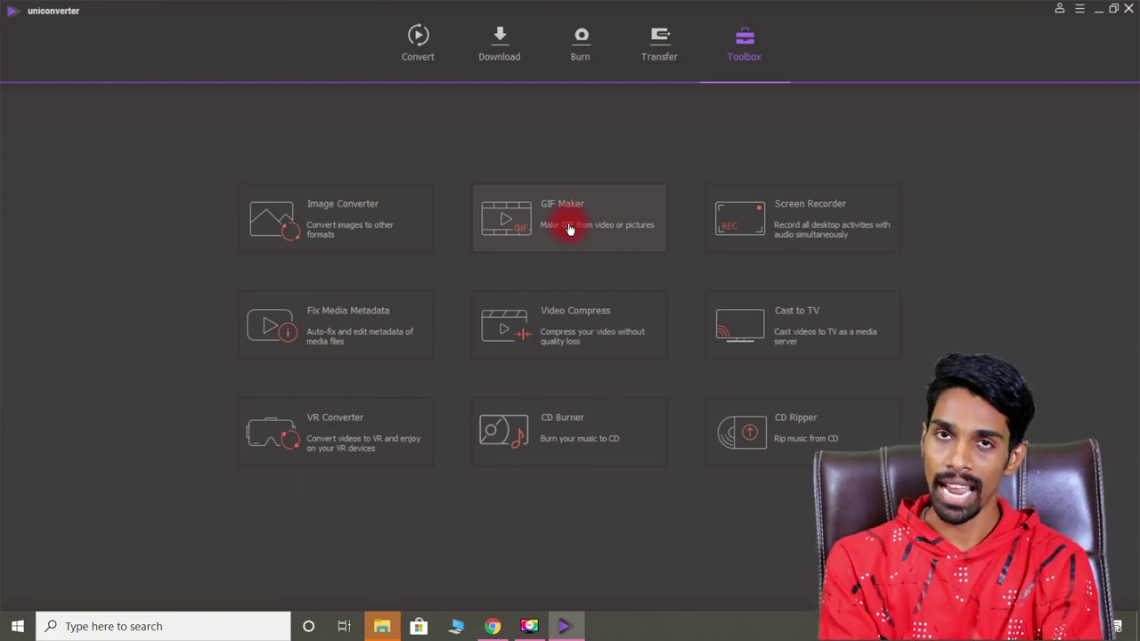
{"action": "left_click", "coordinate": [569, 228]}
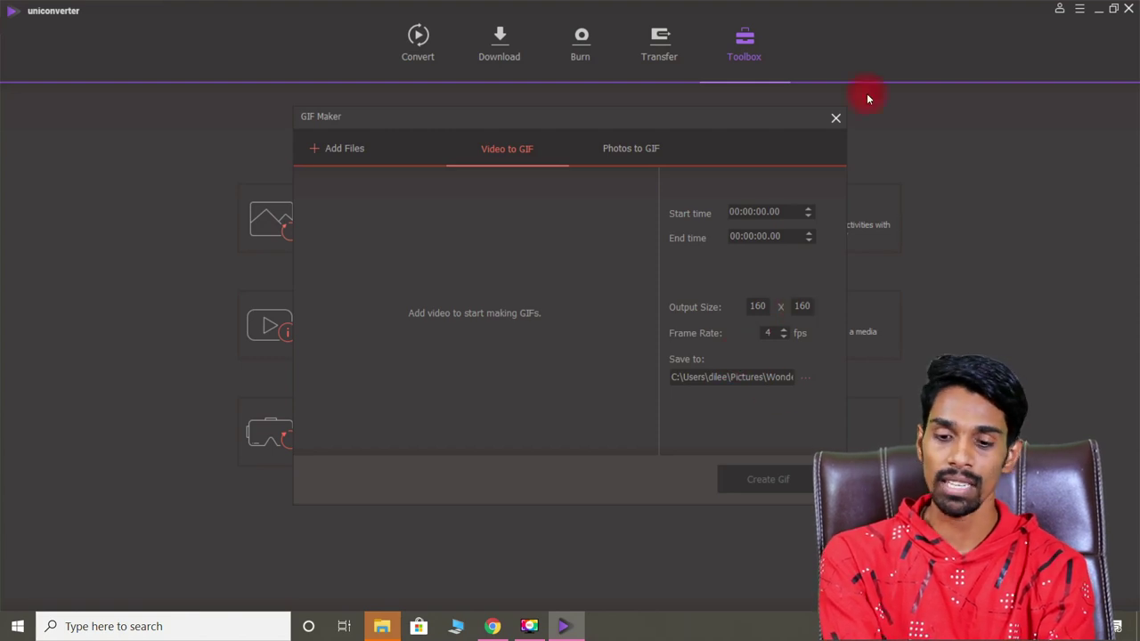
{"action": "left_click", "coordinate": [837, 122]}
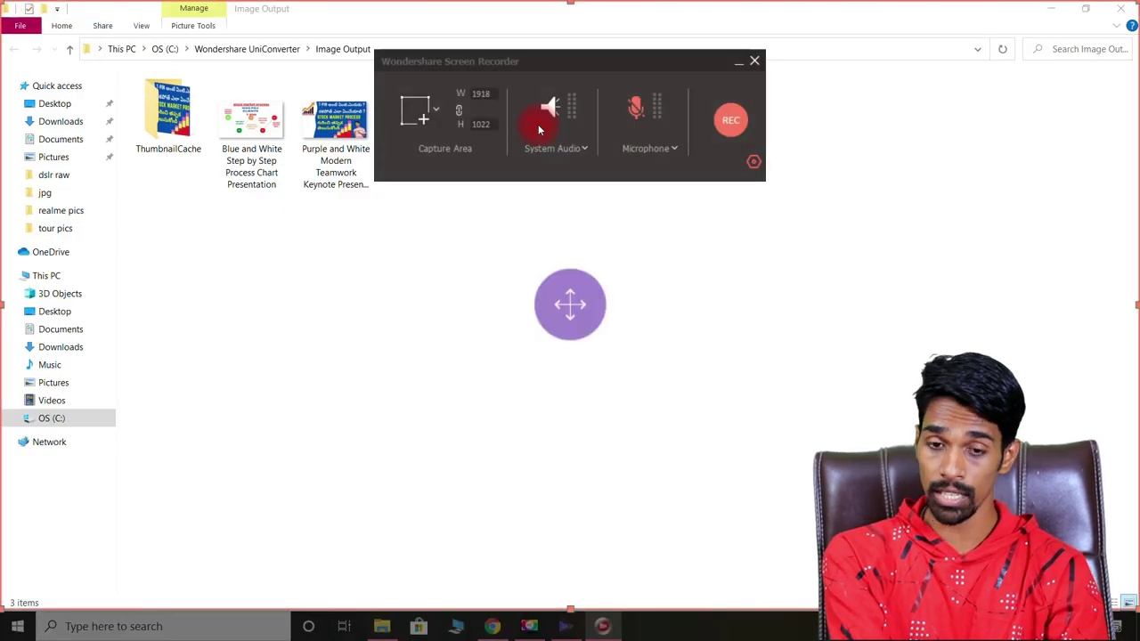
Check the Screen Recorder's microphone options and resize its capture area to about 1912 × 1020.
{"action": "left_click", "coordinate": [665, 150]}
{"action": "left_click_drag", "start_coordinate": [1139, 611], "coordinate": [1088, 381]}
{"action": "left_click_drag", "start_coordinate": [1136, 412], "coordinate": [1134, 607]}
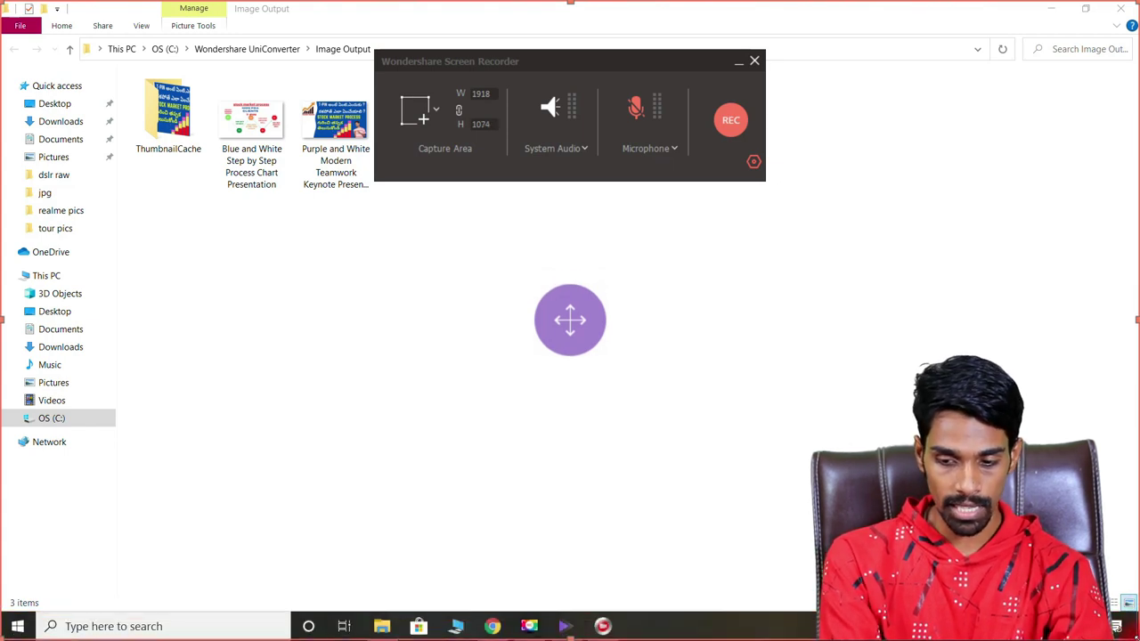
{"action": "mouse_move", "coordinate": [1132, 605]}
{"action": "left_mouse_down"}
{"action": "mouse_move", "coordinate": [1135, 552]}
{"action": "mouse_move", "coordinate": [1131, 606]}
{"action": "left_mouse_up"}
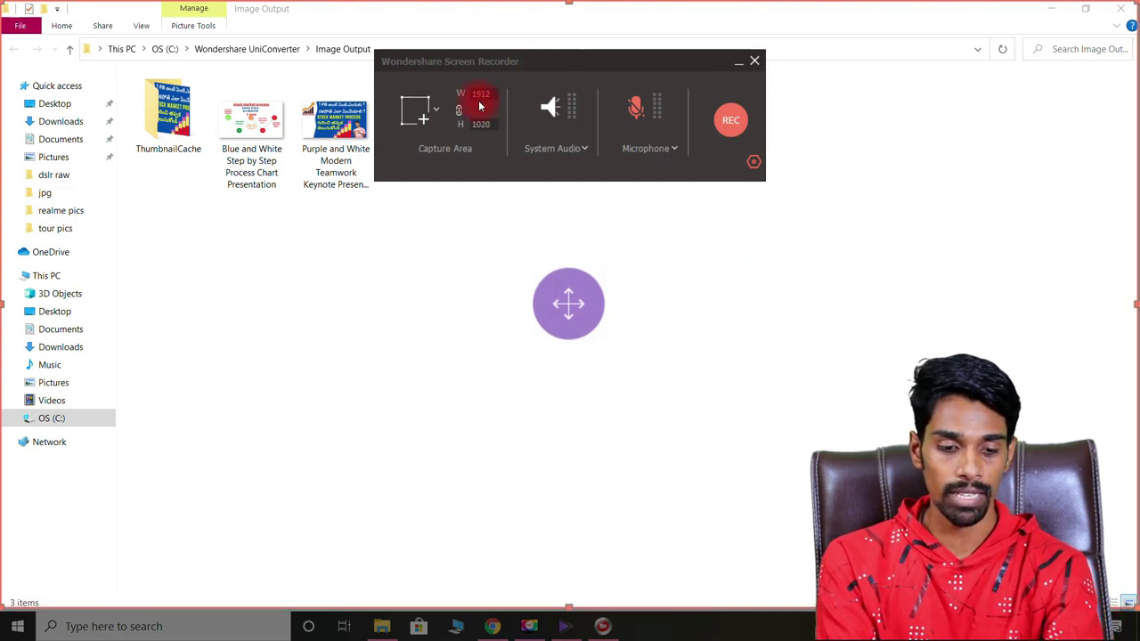
Review the Screen Recorder's frame rate and quality choices in its recording settings and close the recorder.
{"action": "left_click", "coordinate": [753, 162]}
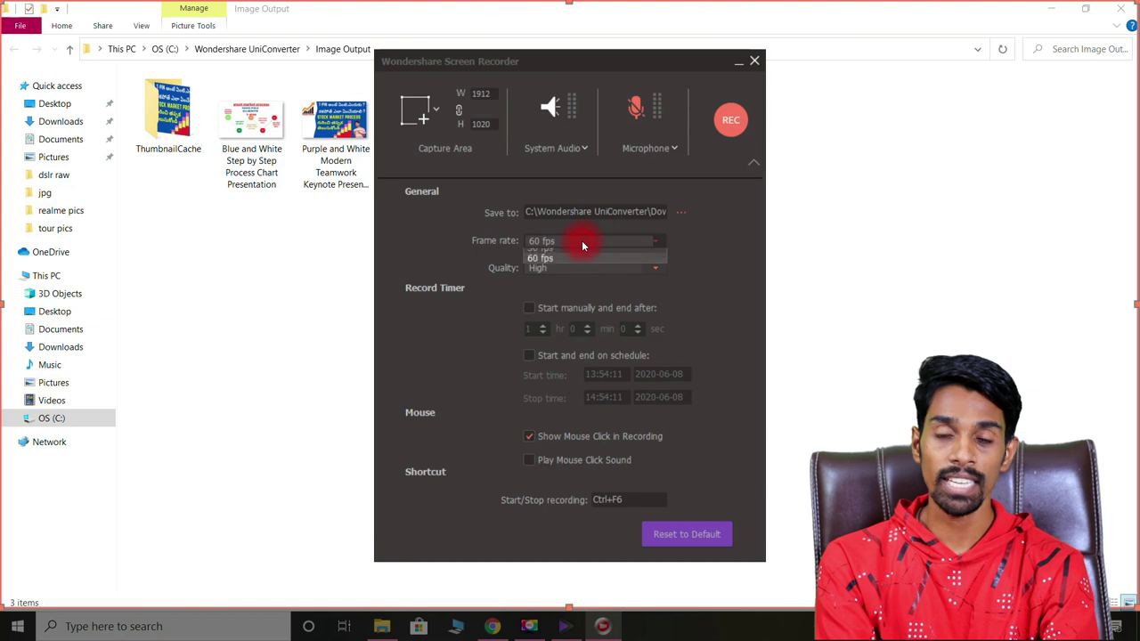
{"action": "left_click", "coordinate": [581, 242]}
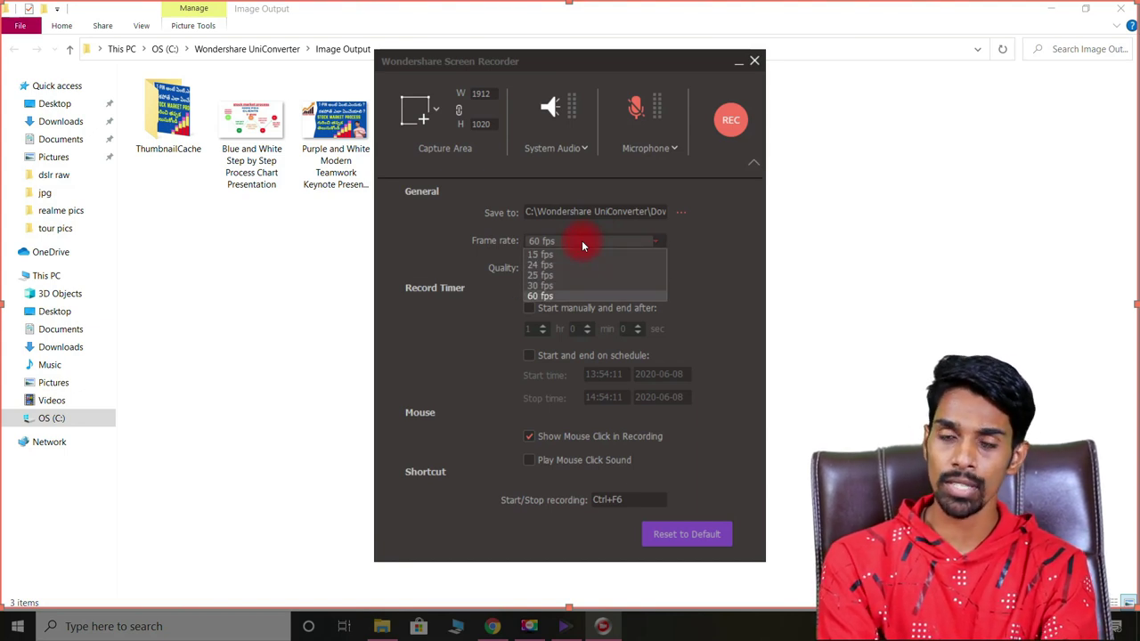
{"action": "left_click", "coordinate": [582, 241]}
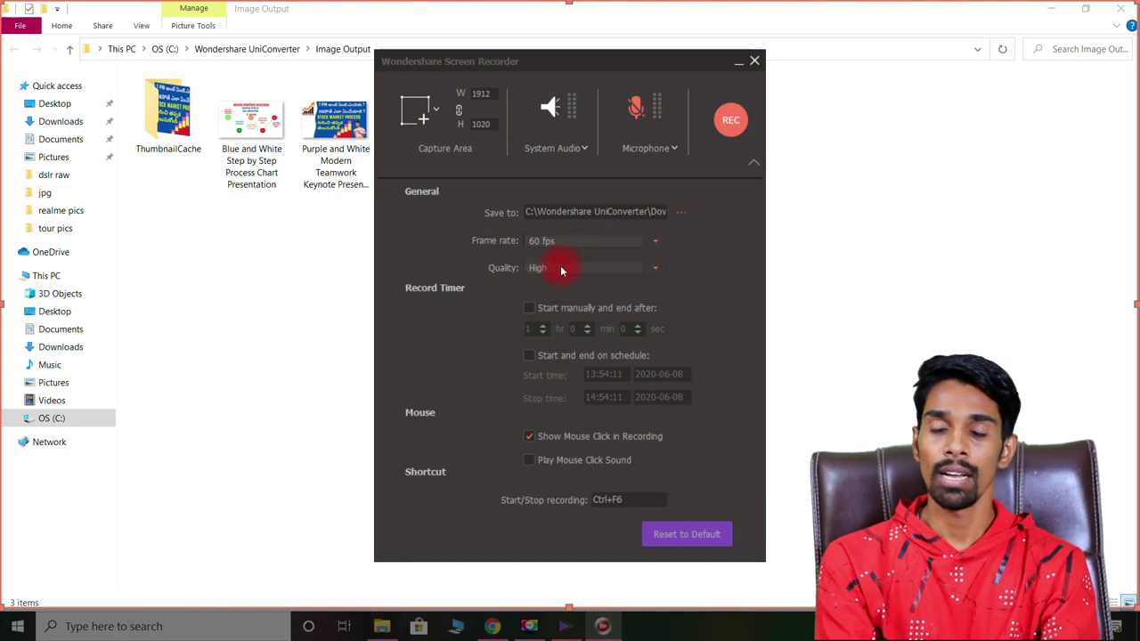
{"action": "left_click", "coordinate": [561, 269]}
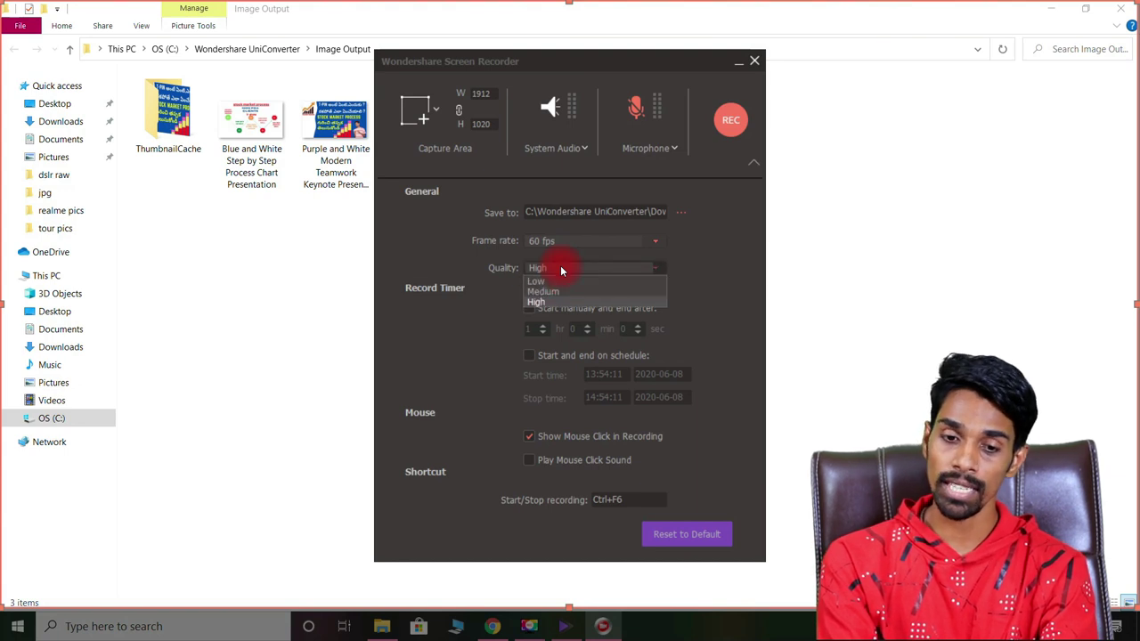
{"action": "left_click", "coordinate": [561, 269]}
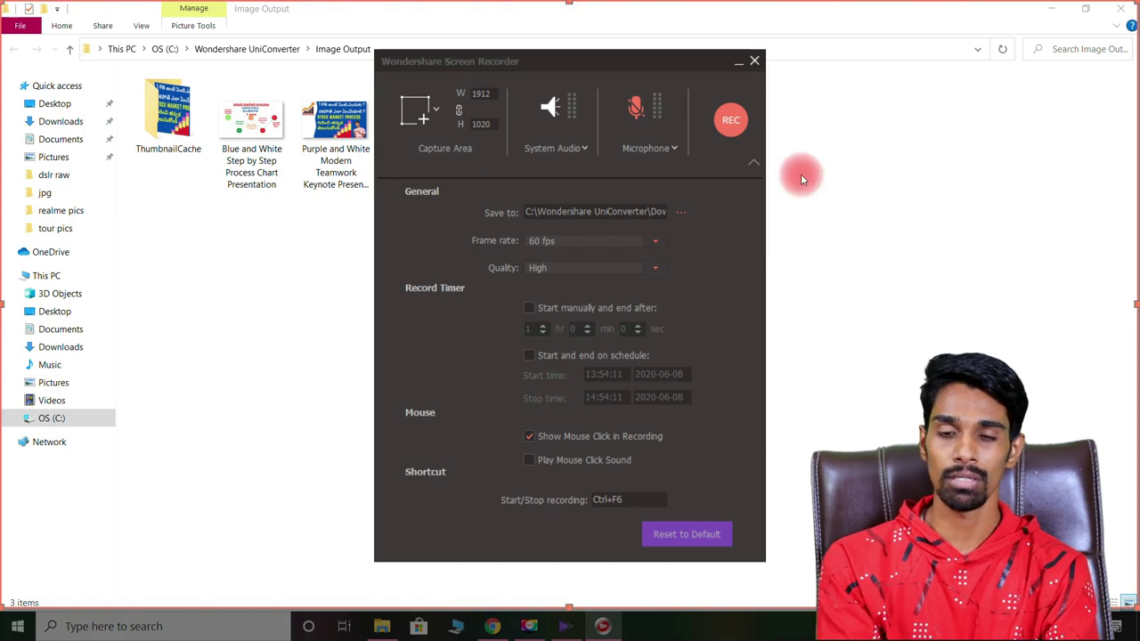
{"action": "left_click", "coordinate": [754, 61]}
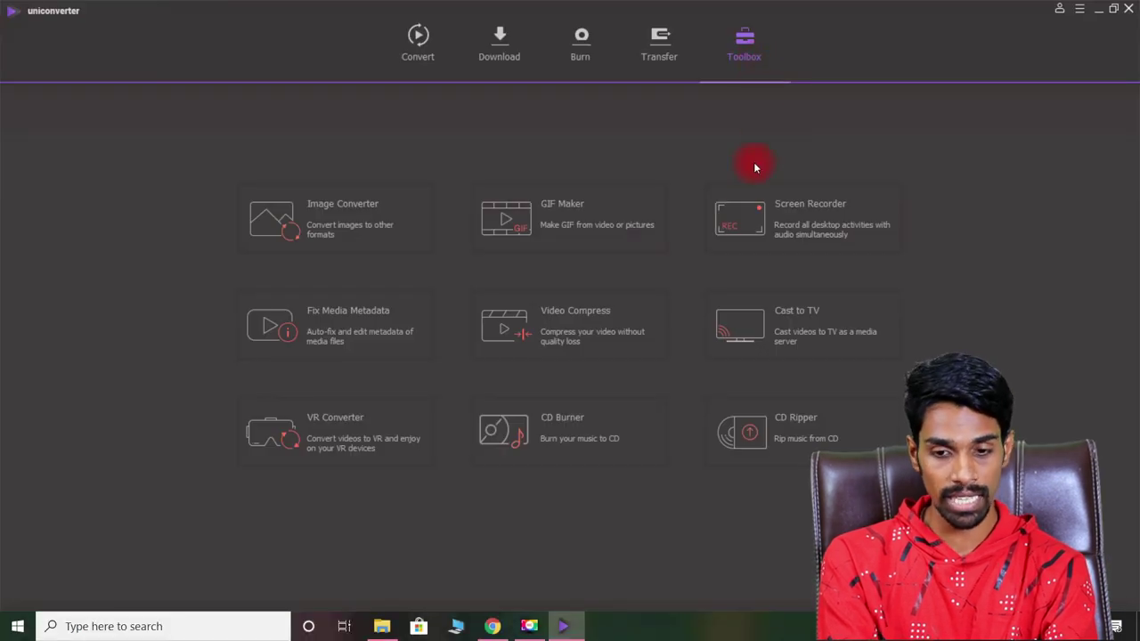
In Fix Media Metadata, enter "best air conditioner," as the episode name of the LG Portable Air Conditioner video and save the changes on closing.
{"action": "left_click", "coordinate": [318, 337]}
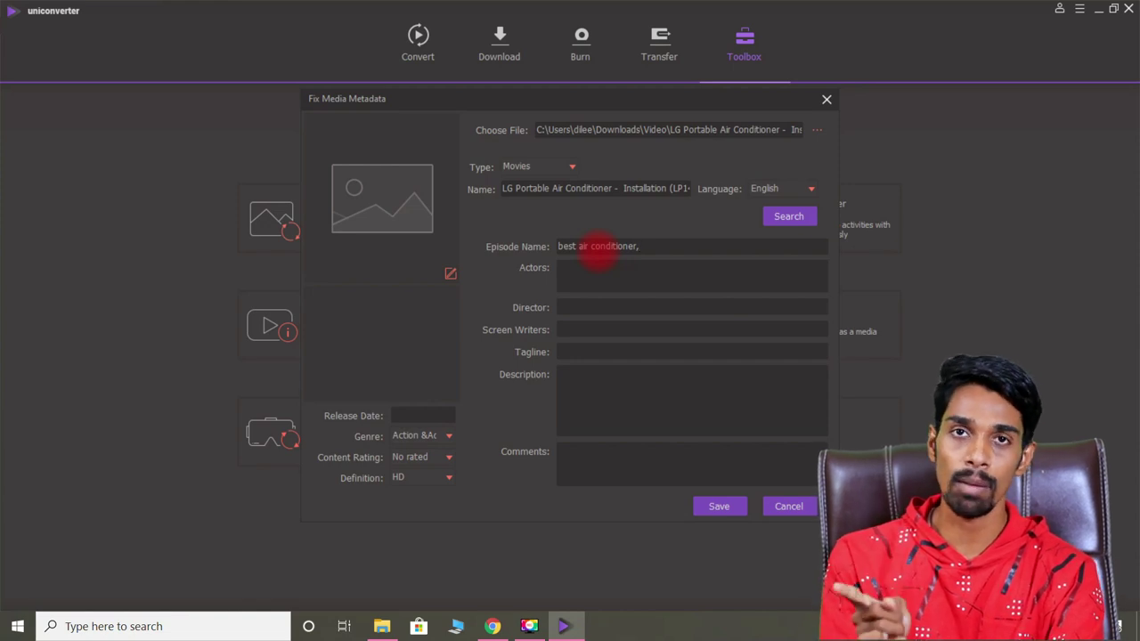
{"action": "key", "text": "ctrl+a"}
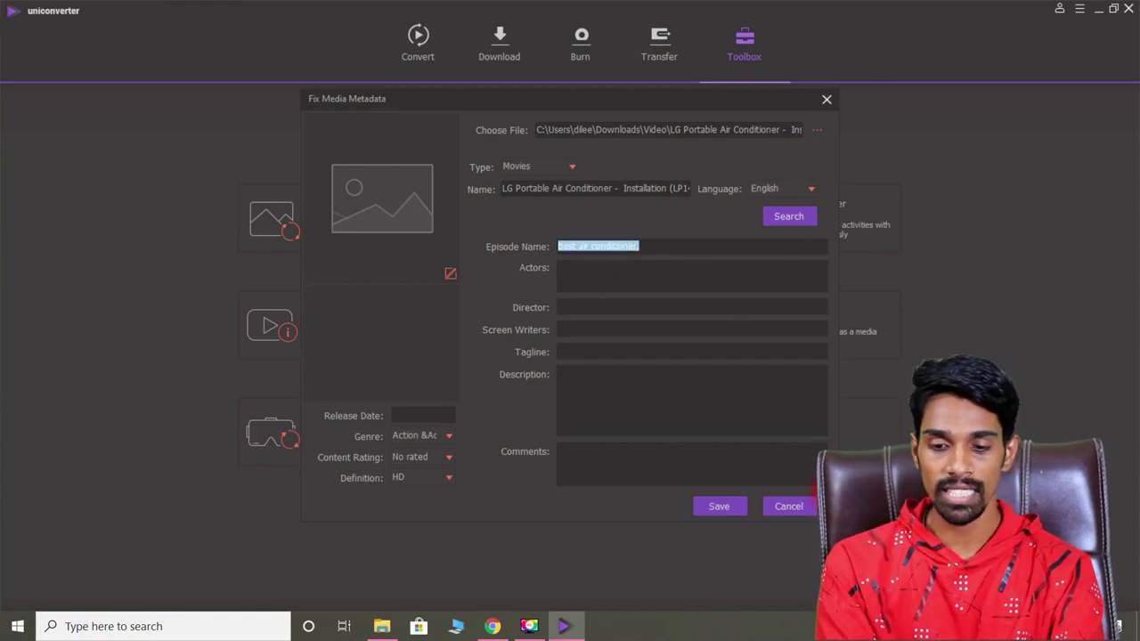
{"action": "left_click", "coordinate": [784, 501]}
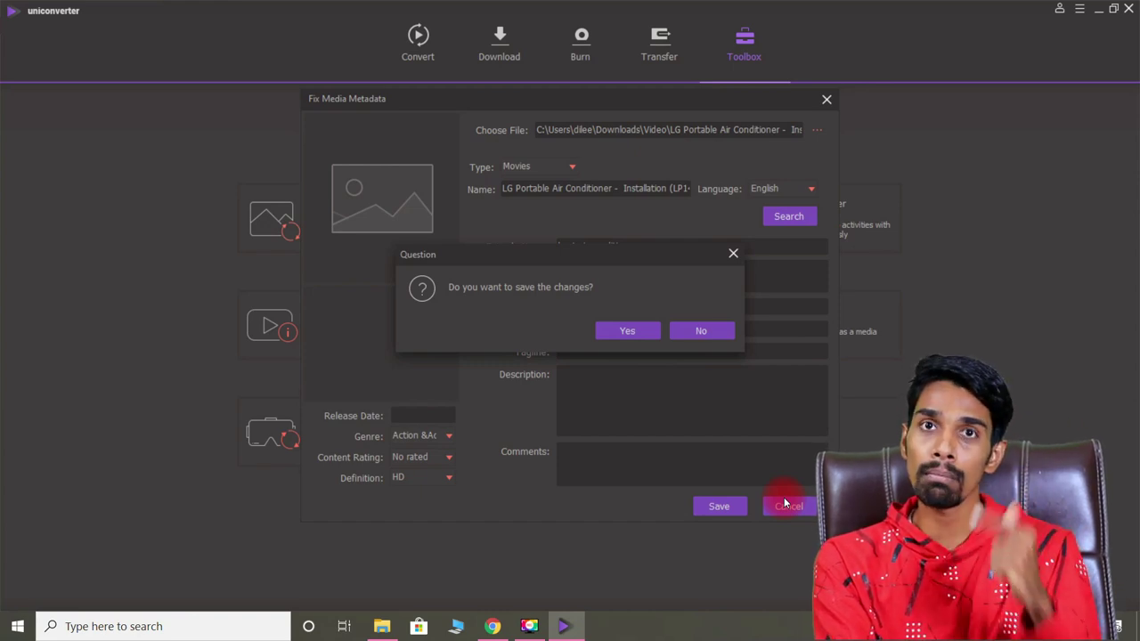
{"action": "left_click", "coordinate": [624, 331]}
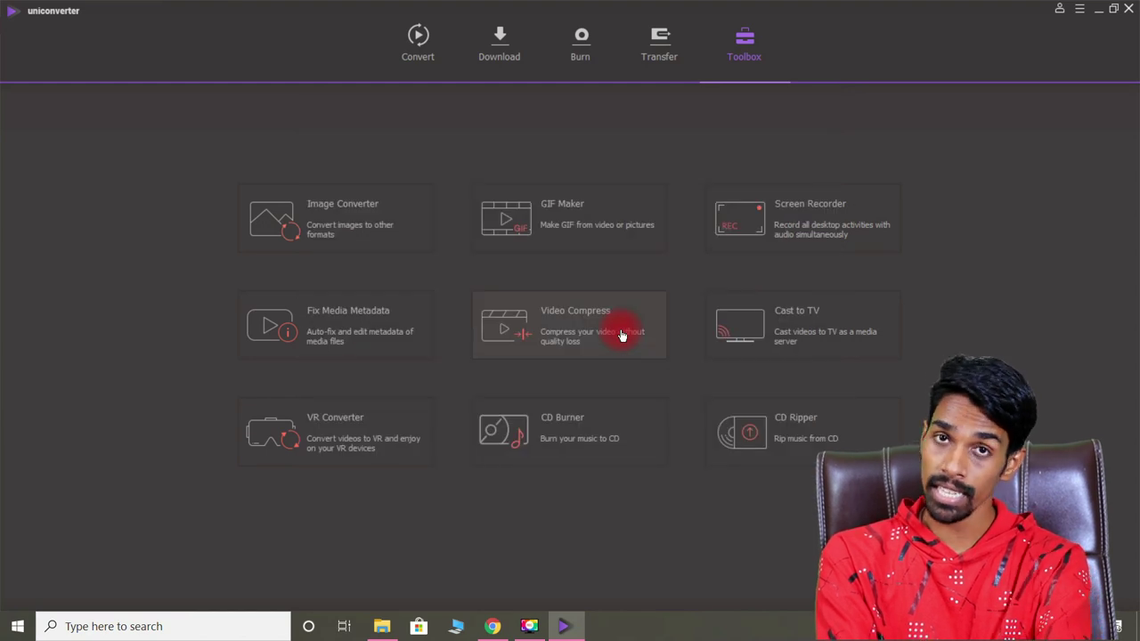
Load ScreenRecorderProject27.mkv from the Movavi Screen Recorder folder into Video Compress, start compressing it in MKV format, and cancel the compression.
{"action": "left_click", "coordinate": [577, 328]}
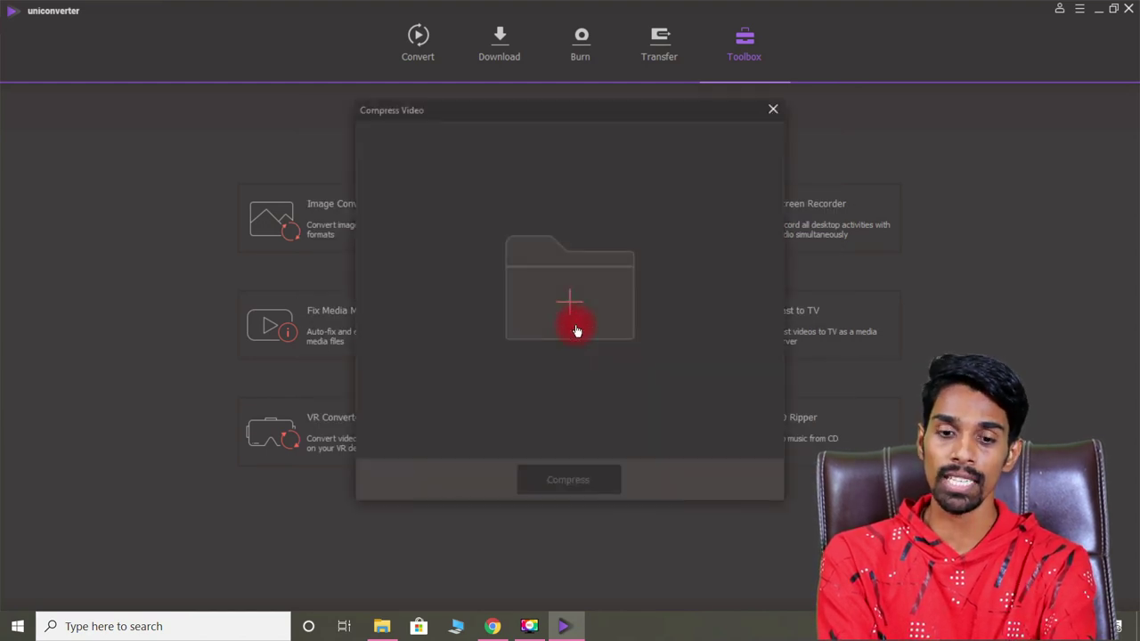
{"action": "left_click", "coordinate": [575, 328]}
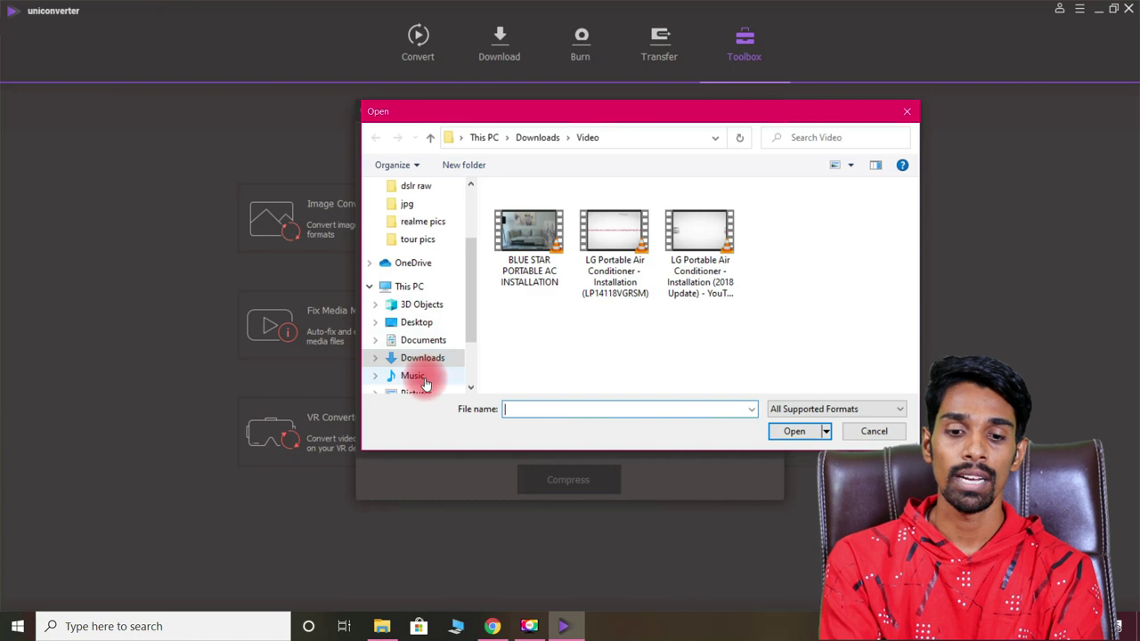
{"action": "scroll", "coordinate": [419, 383], "scroll_direction": "down", "scroll_amount": 2}
{"action": "left_click", "coordinate": [410, 316]}
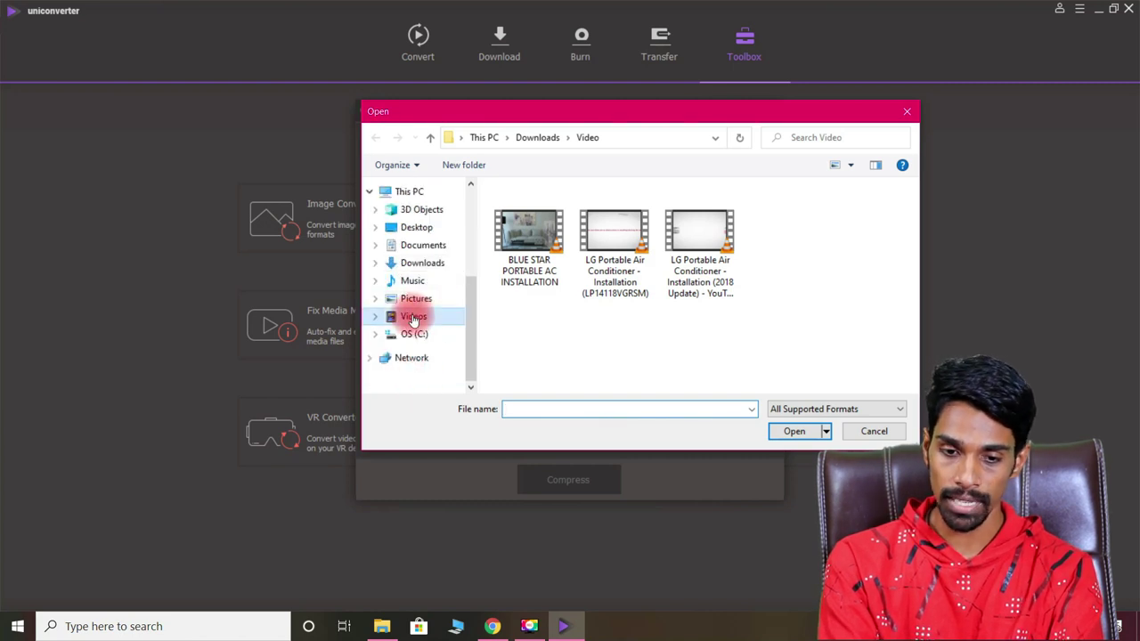
{"action": "double_click", "coordinate": [703, 230]}
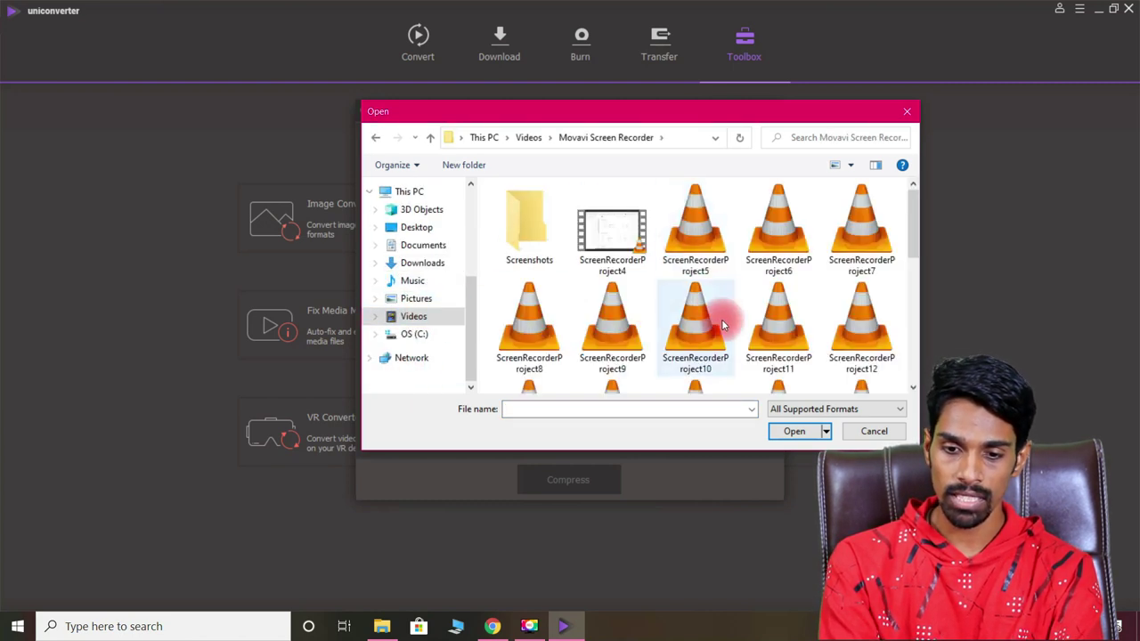
{"action": "scroll", "coordinate": [722, 319], "scroll_direction": "down", "scroll_amount": 5}
{"action": "double_click", "coordinate": [851, 259]}
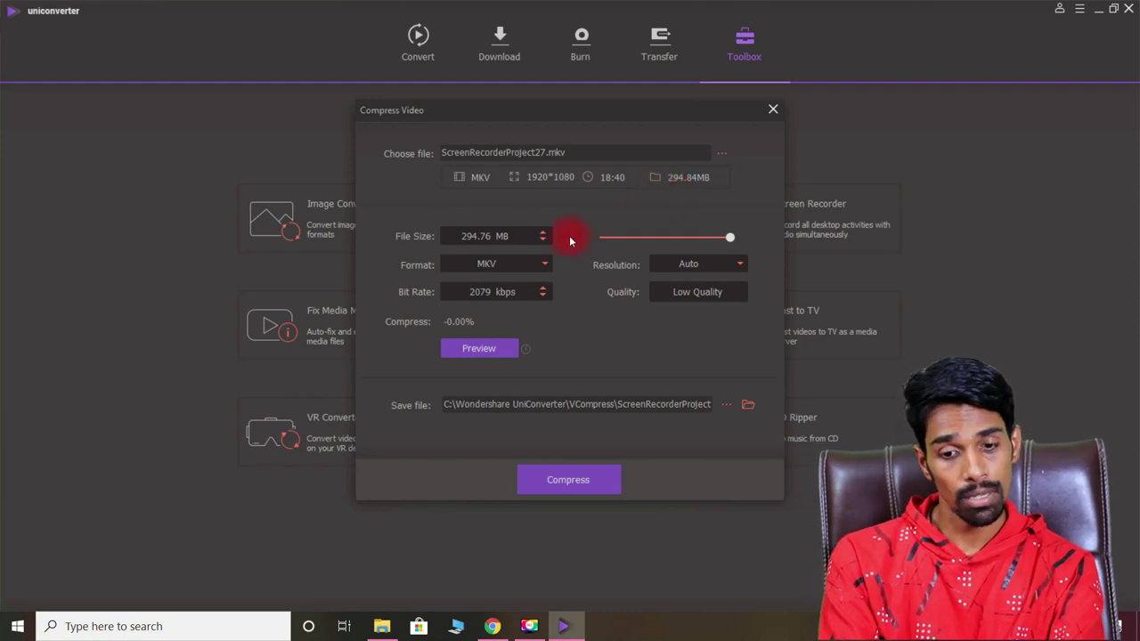
{"action": "left_click", "coordinate": [560, 482]}
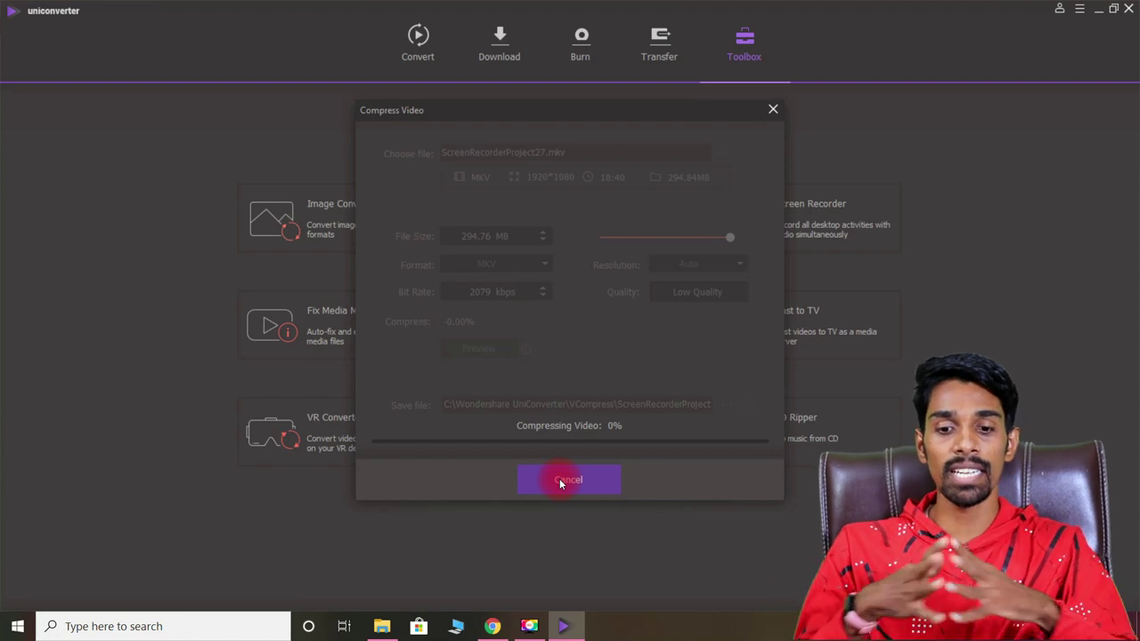
{"action": "left_click", "coordinate": [561, 481]}
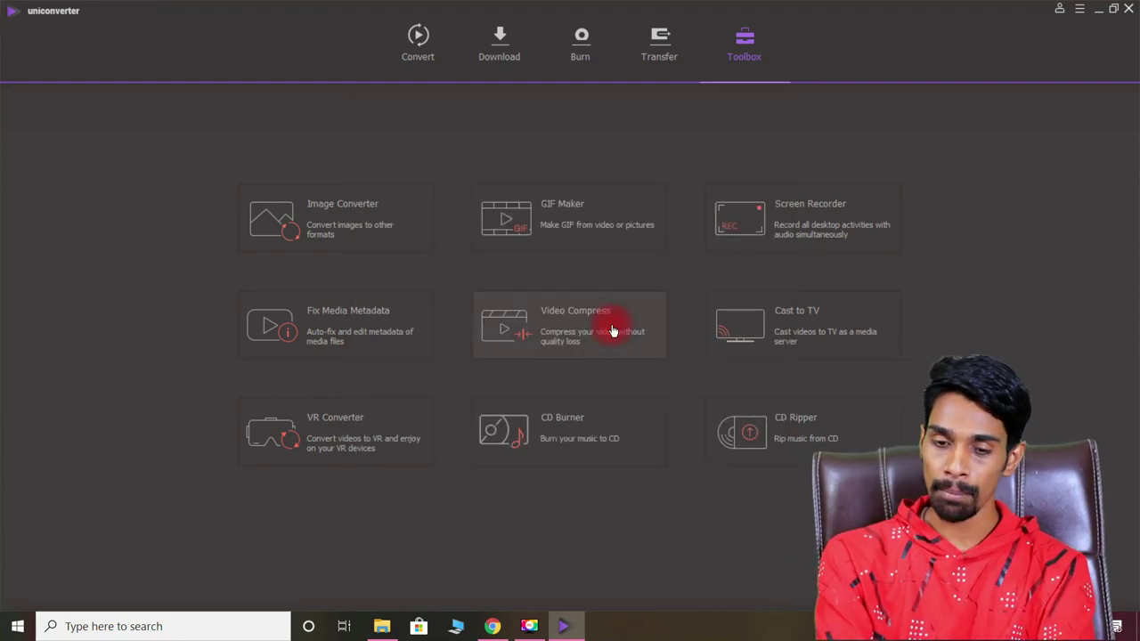
Look over the Cast to TV media server and the VR Converter's video modes and headset targets.
{"action": "left_click", "coordinate": [819, 331]}
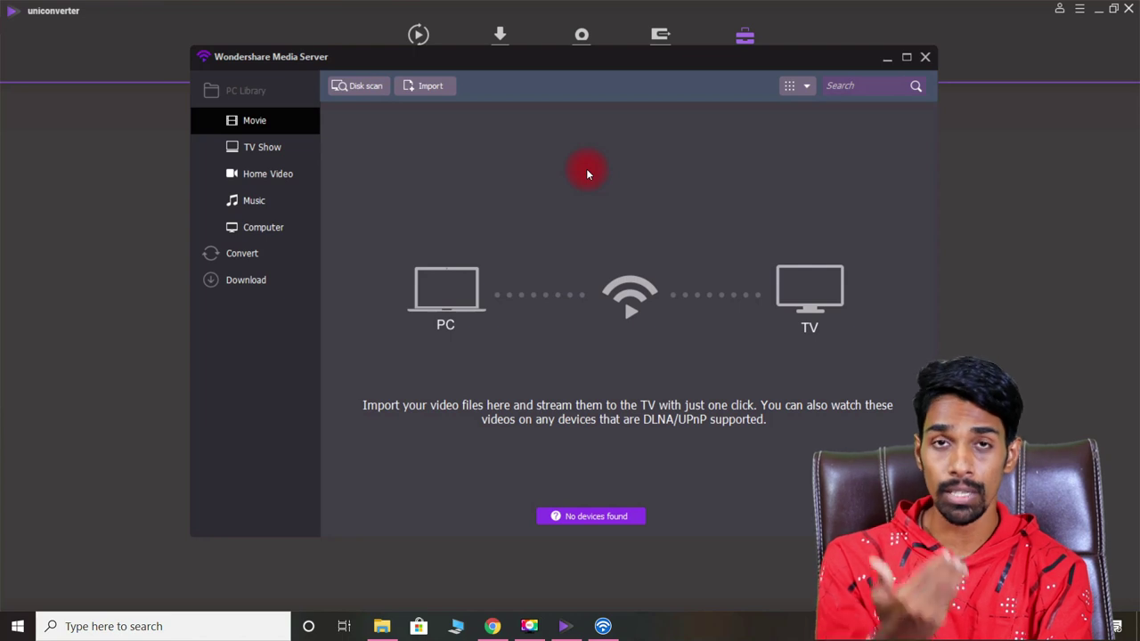
{"action": "left_click", "coordinate": [925, 56]}
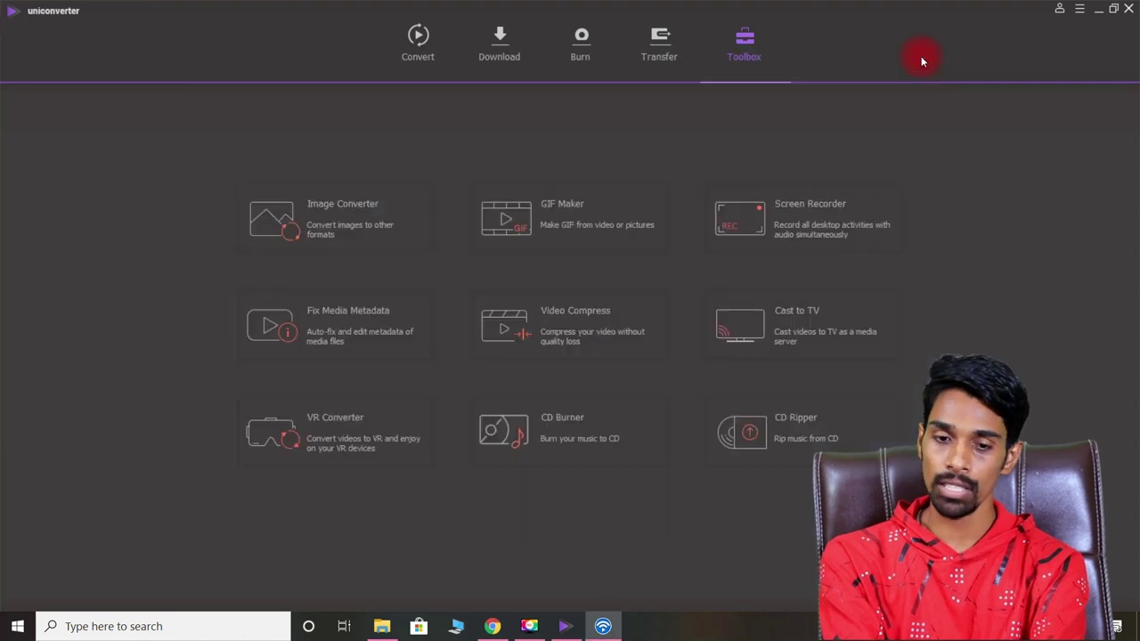
{"action": "left_click", "coordinate": [348, 443]}
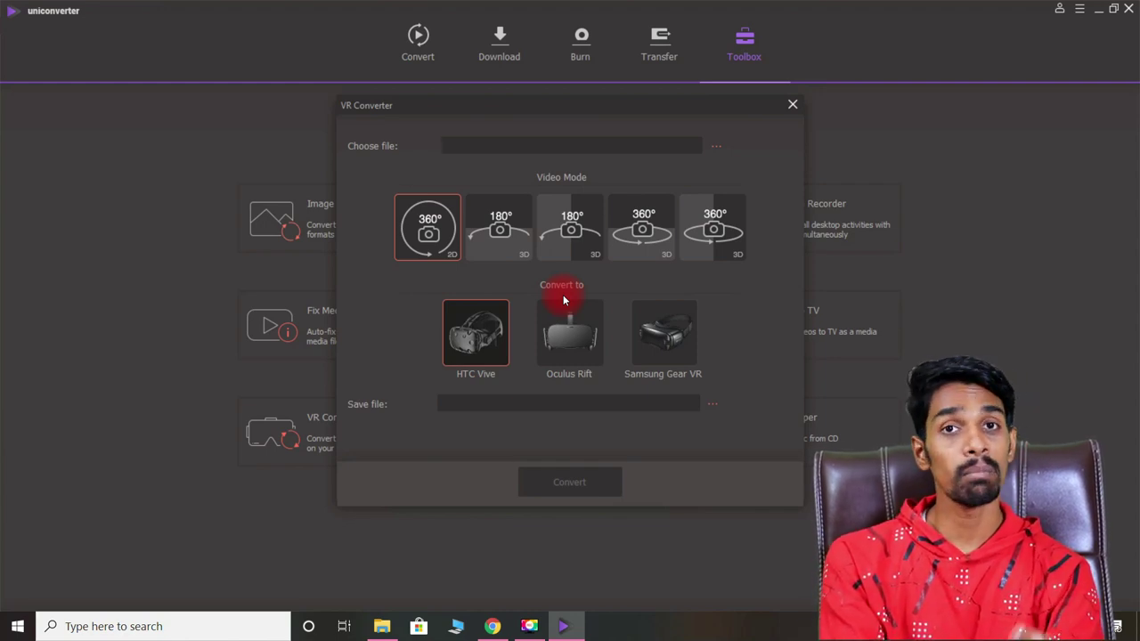
{"action": "left_click", "coordinate": [678, 348]}
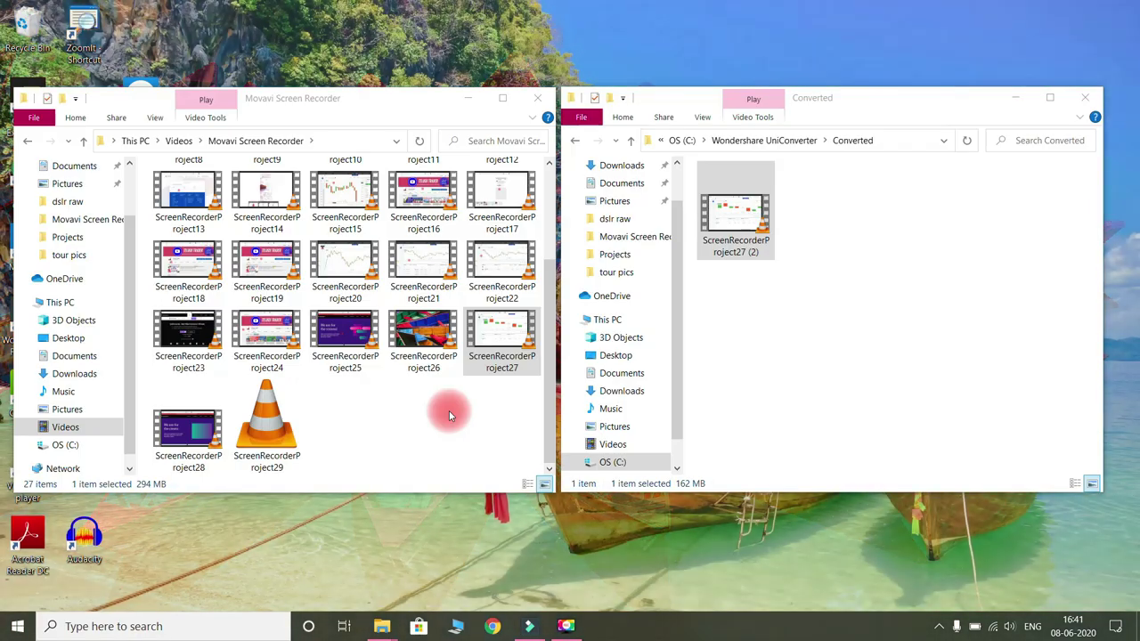
Compare the file sizes of ScreenRecorderProject27 and its converted copy, and play the original MKV briefly in VLC media player before closing it.
{"action": "left_click", "coordinate": [504, 356]}
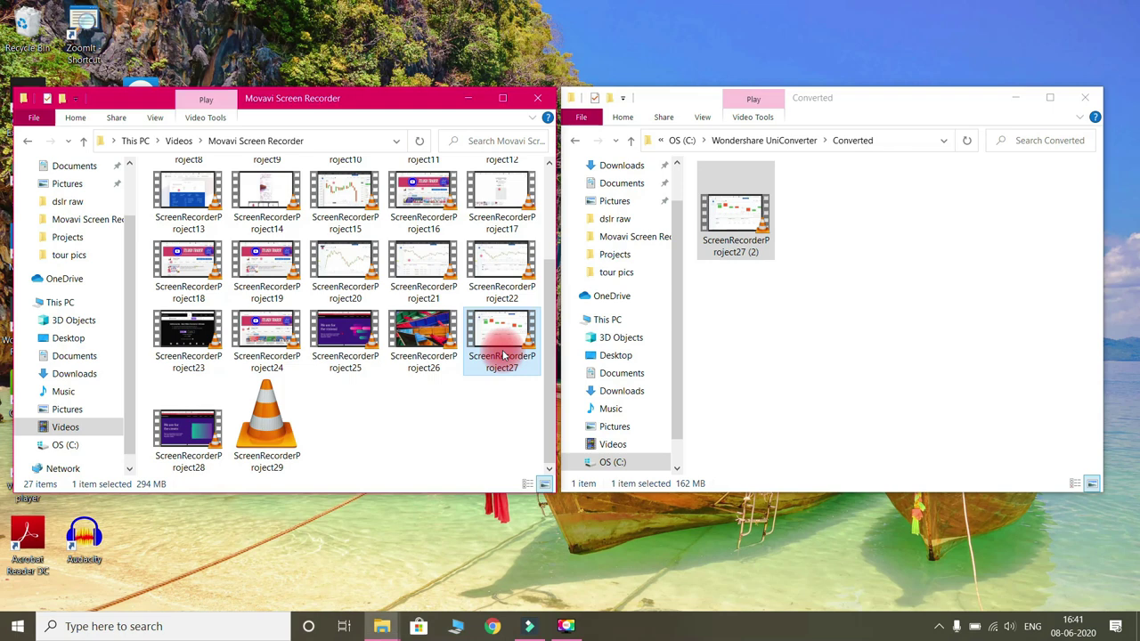
{"action": "left_click", "coordinate": [766, 236]}
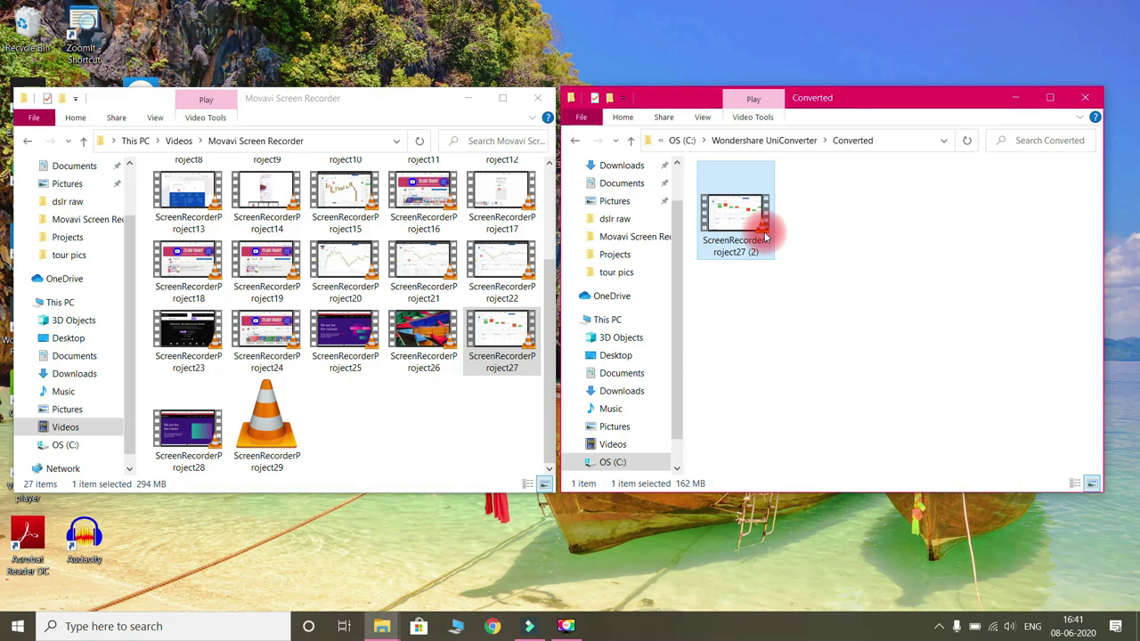
{"action": "left_click", "coordinate": [514, 341]}
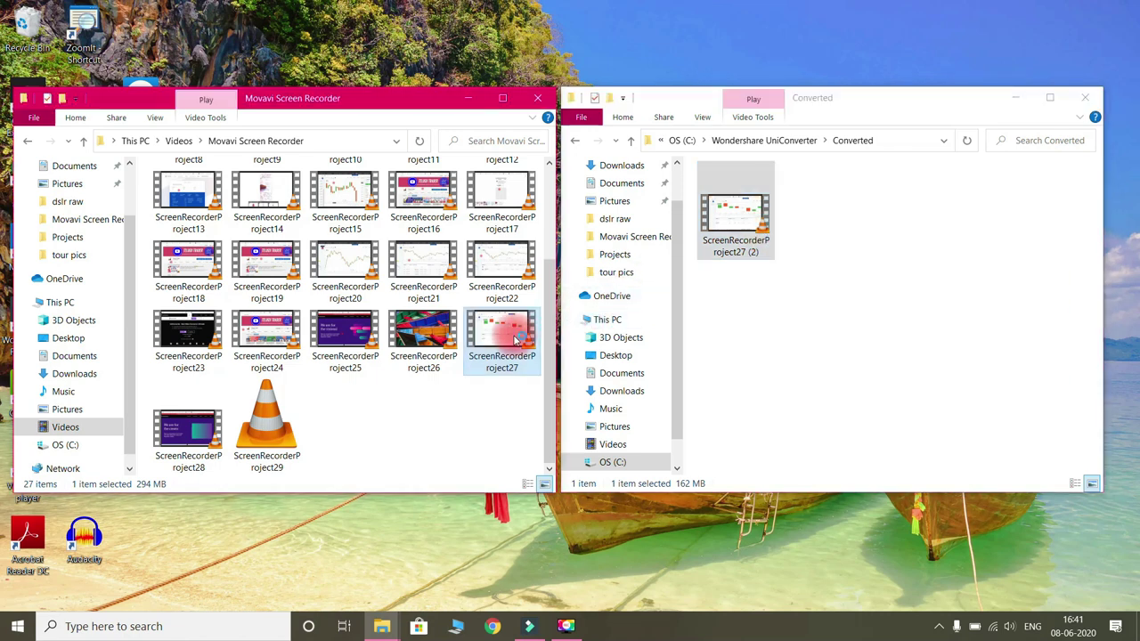
{"action": "double_click", "coordinate": [514, 340]}
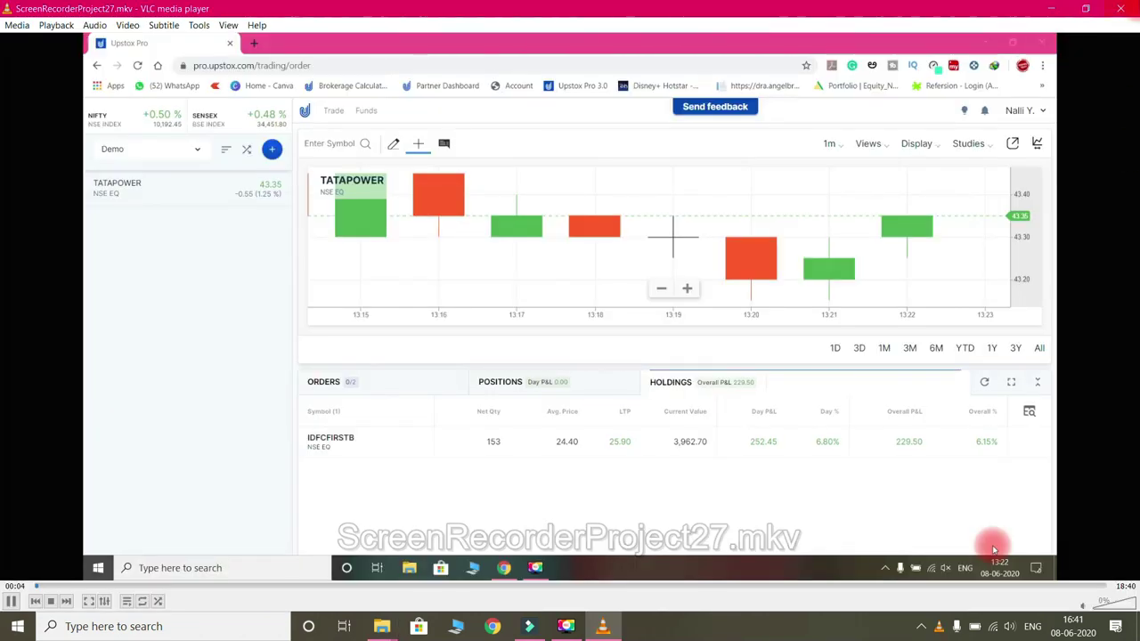
{"action": "key", "text": "ctrl+q"}
Play the converted ScreenRecorderProject27 (2).mp4 in VLC media player, skip ahead to check its picture quality, and close the player.
{"action": "left_click", "coordinate": [758, 181]}
{"action": "left_click", "coordinate": [732, 200]}
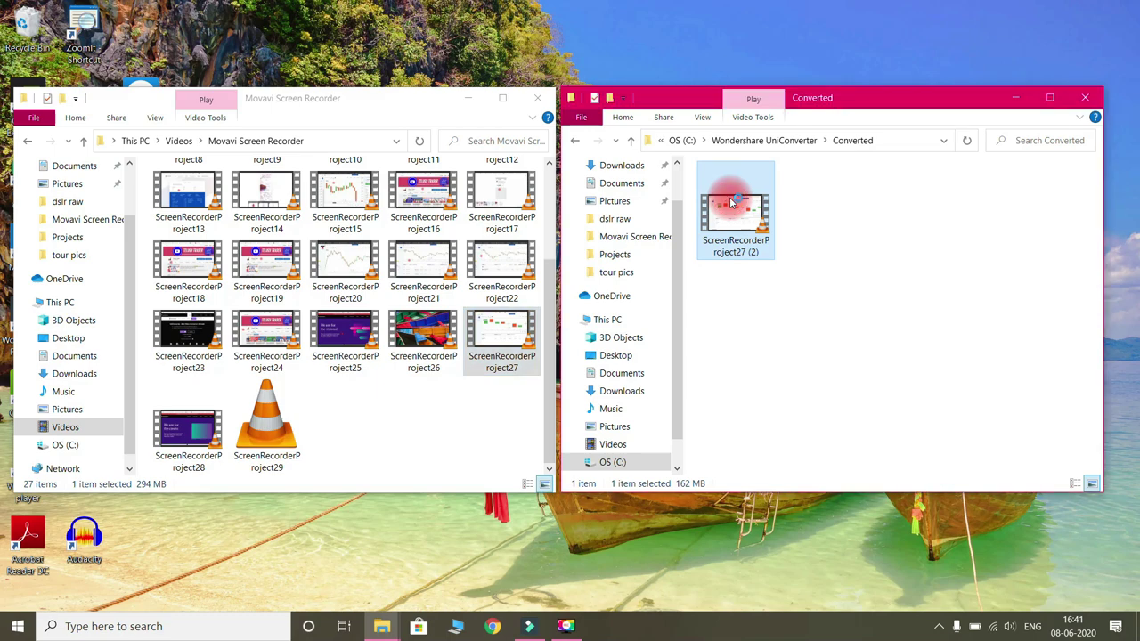
{"action": "double_click", "coordinate": [730, 197]}
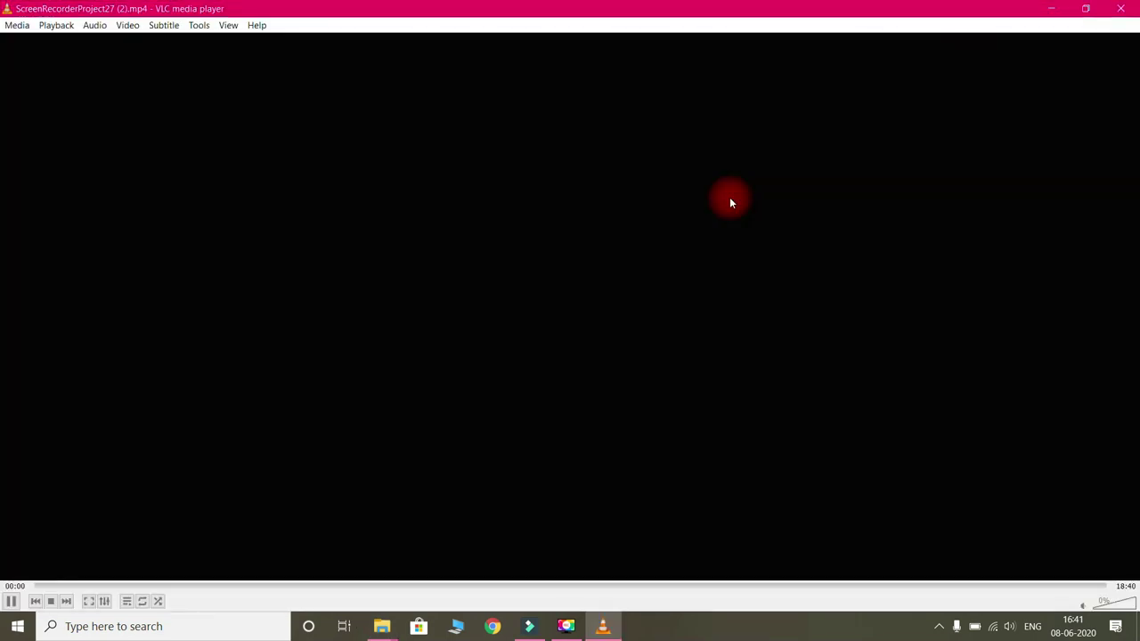
{"action": "key", "text": "ctrl+Right"}
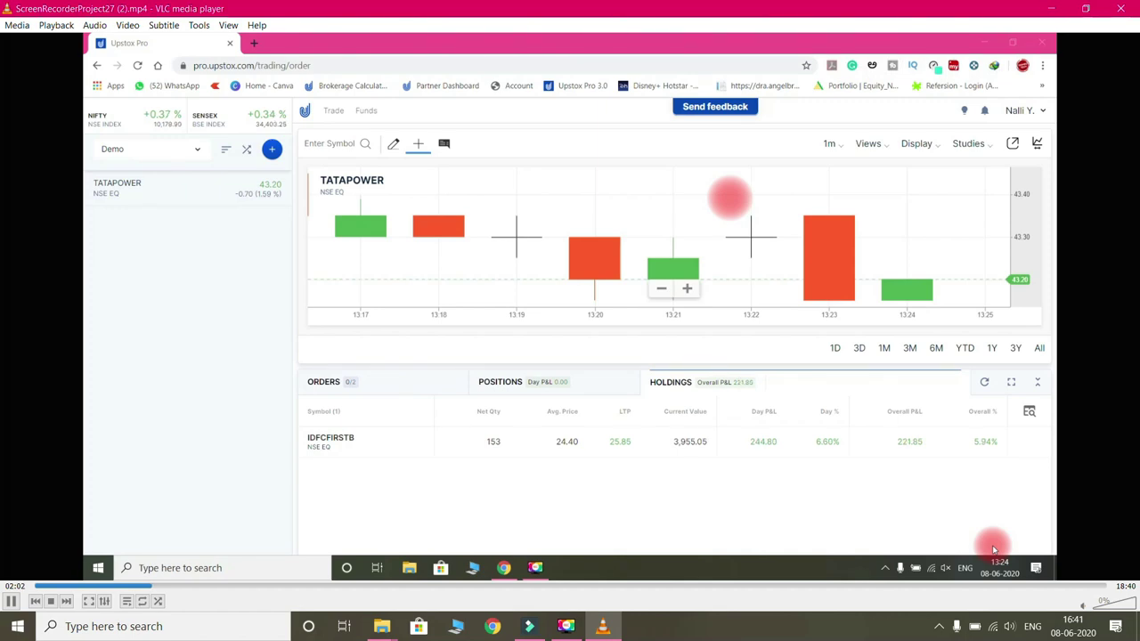
{"action": "left_click", "coordinate": [1122, 9]}
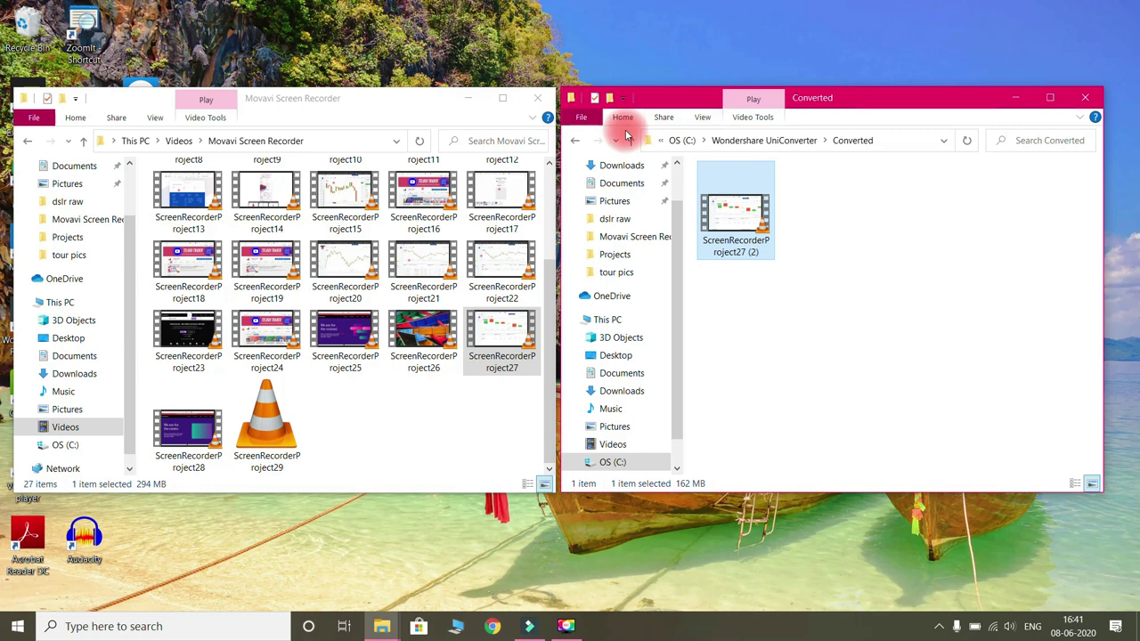